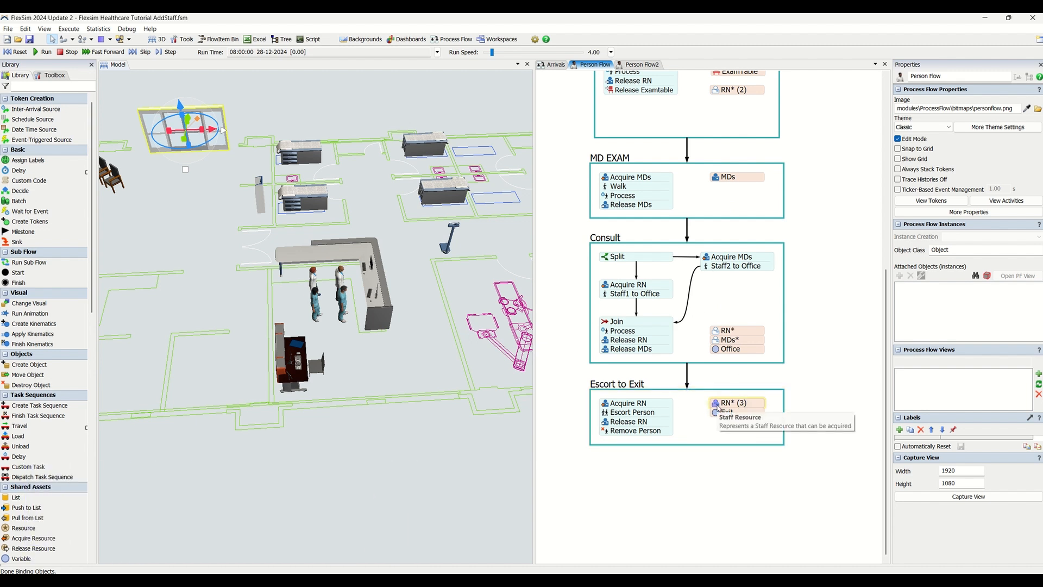
Extend the Escort to Exit container downward and move its activity block lower inside the container
left_click(654, 428)
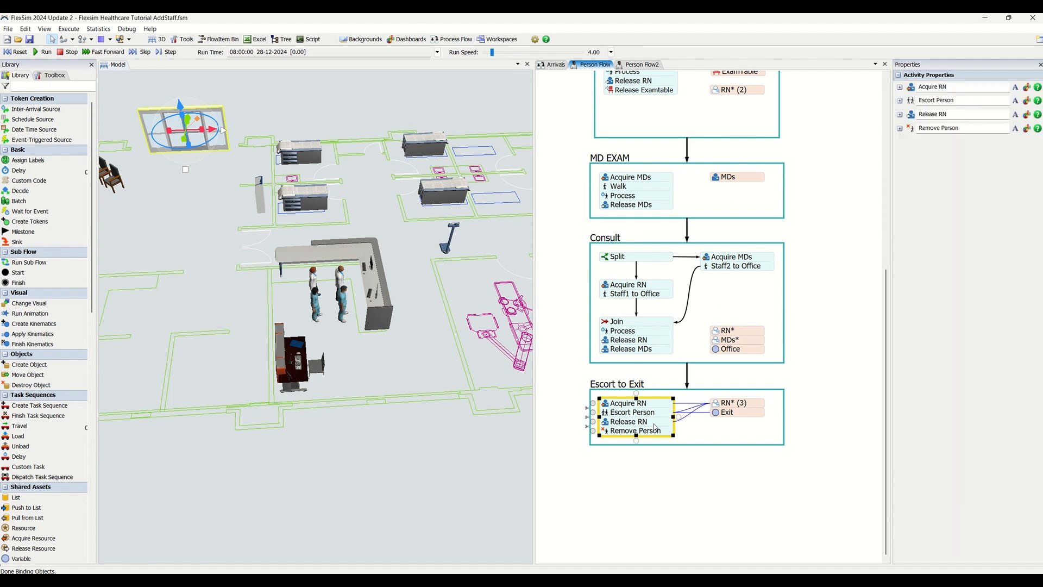
left_click(696, 444)
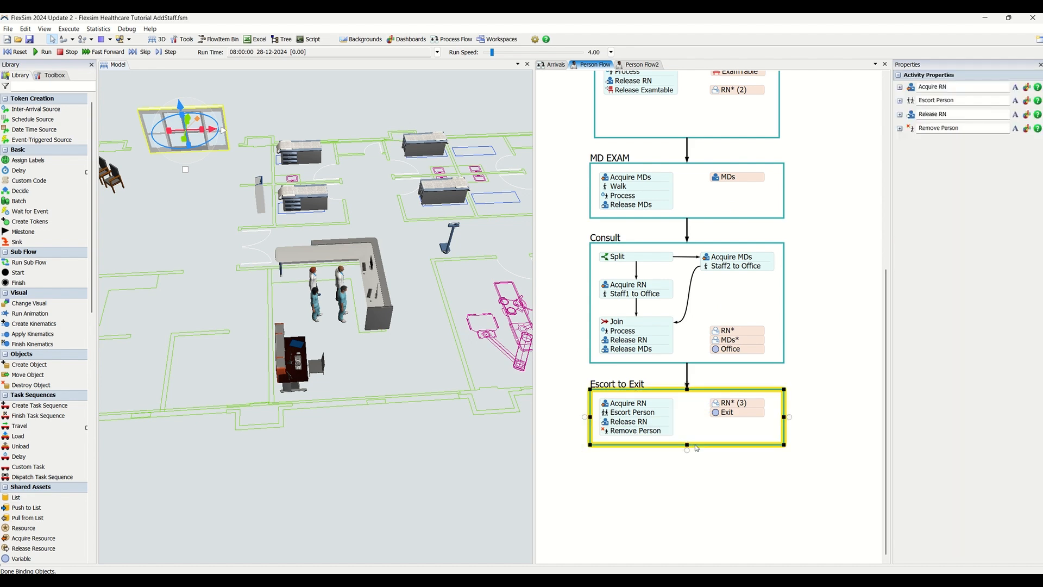
left_click_drag(687, 445, 686, 493)
left_click(654, 431)
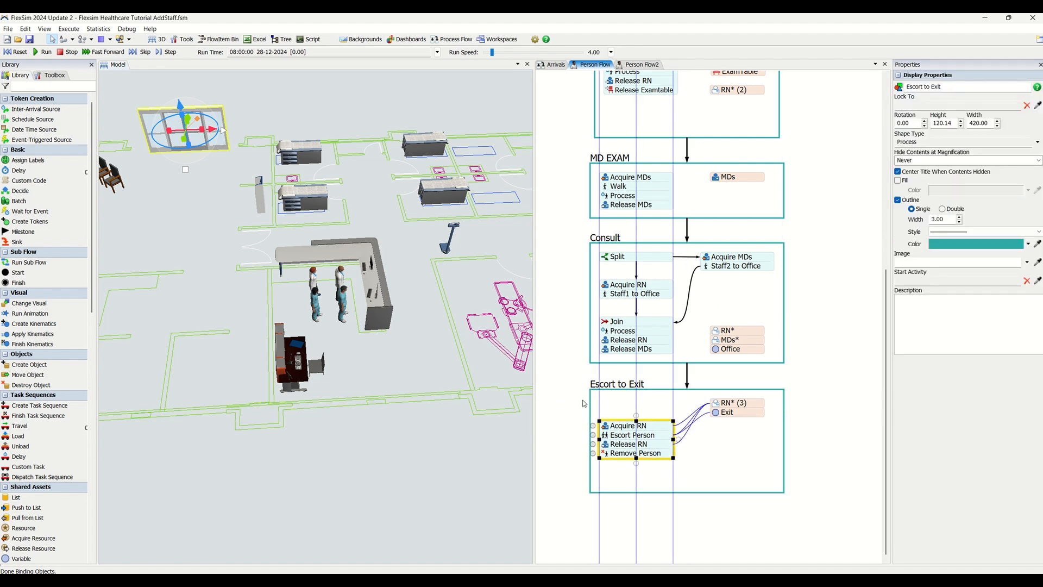
scroll(565, 389, "down", 3)
scroll(564, 389, "down", 3)
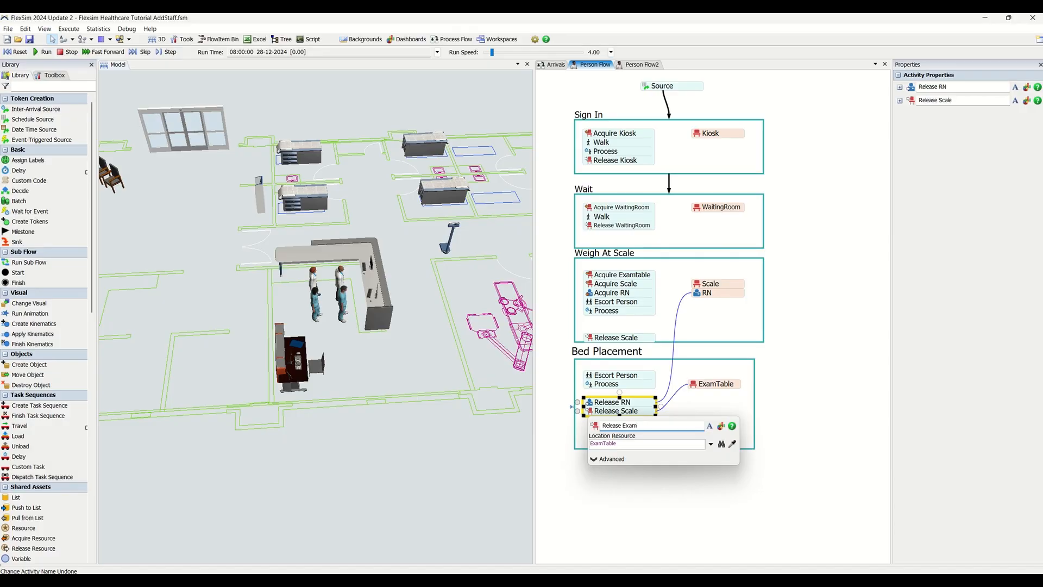
Finish renaming the release activity to Release Examtable and attach the Release RN block beneath Process in Bed Placement
type("able")
left_click(794, 403)
left_click(794, 402)
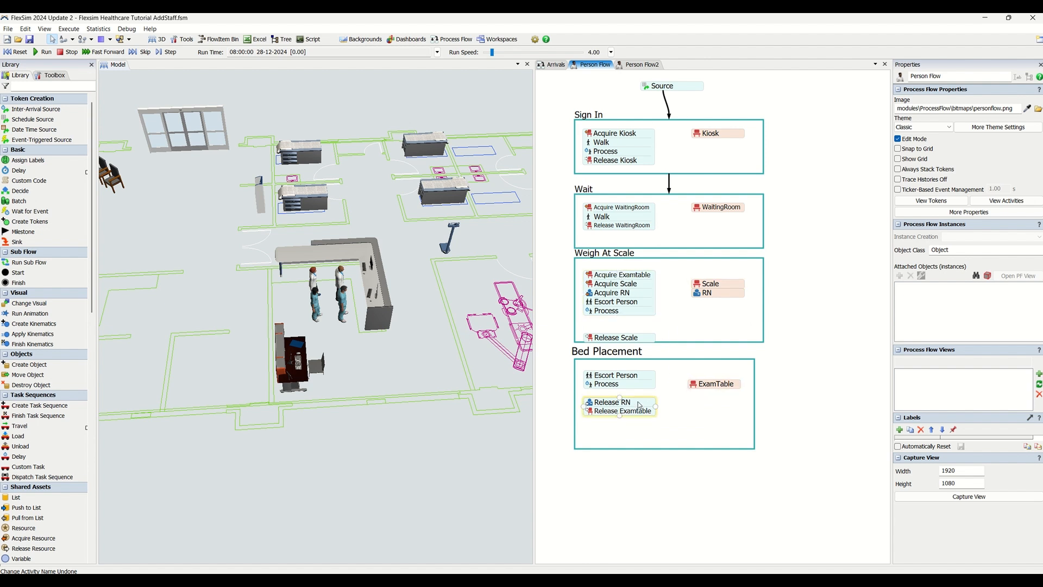
left_click_drag(638, 403, 638, 393)
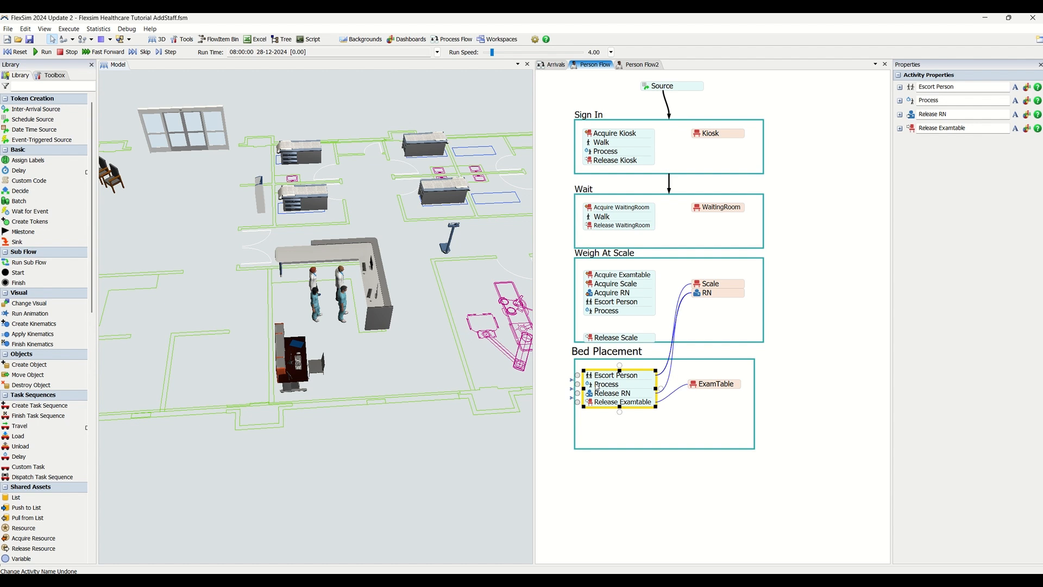
Connect Weigh At Scale to Bed Placement and Wait to Weigh At Scale, shifting Weigh At Scale slightly down to make room
left_click_drag(633, 343, 673, 363)
left_click(669, 345)
left_click_drag(680, 258, 675, 265)
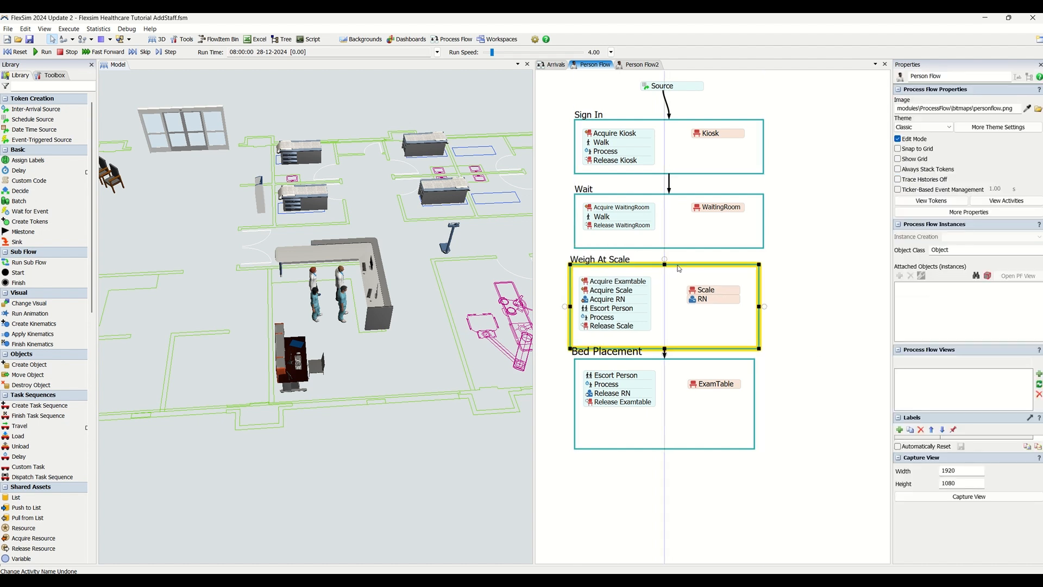
left_click(666, 249)
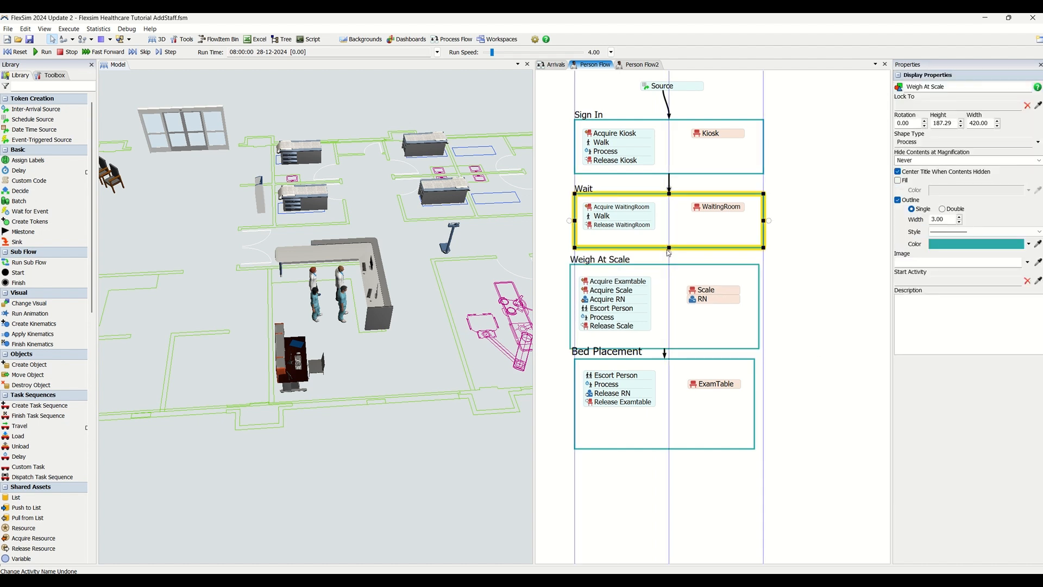
left_click_drag(670, 253, 674, 266)
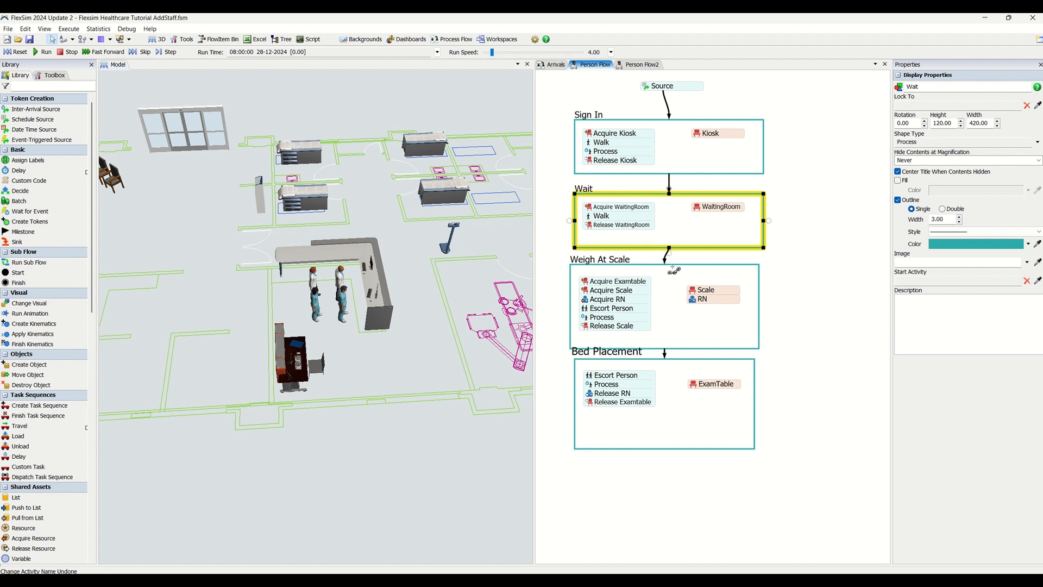
Align the Weigh At Scale and Bed Placement containers with the center of the Wait container
left_click_drag(751, 274, 748, 268)
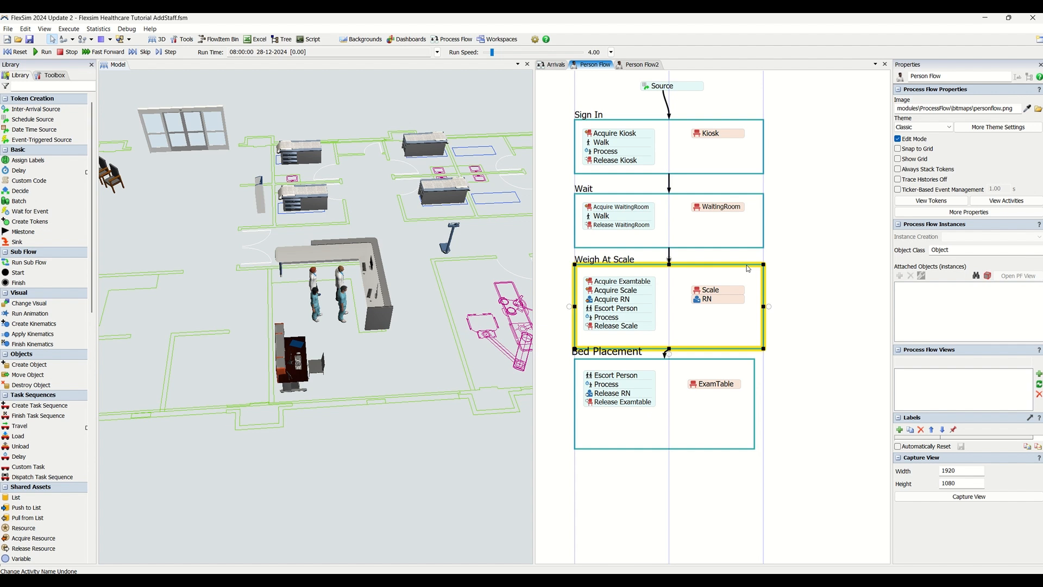
left_click_drag(742, 364, 728, 369)
left_click(814, 381)
Examine the Weigh At Scale and Bed Placement activities, including the Escort Person and Process settings and their resource links
left_click(634, 408)
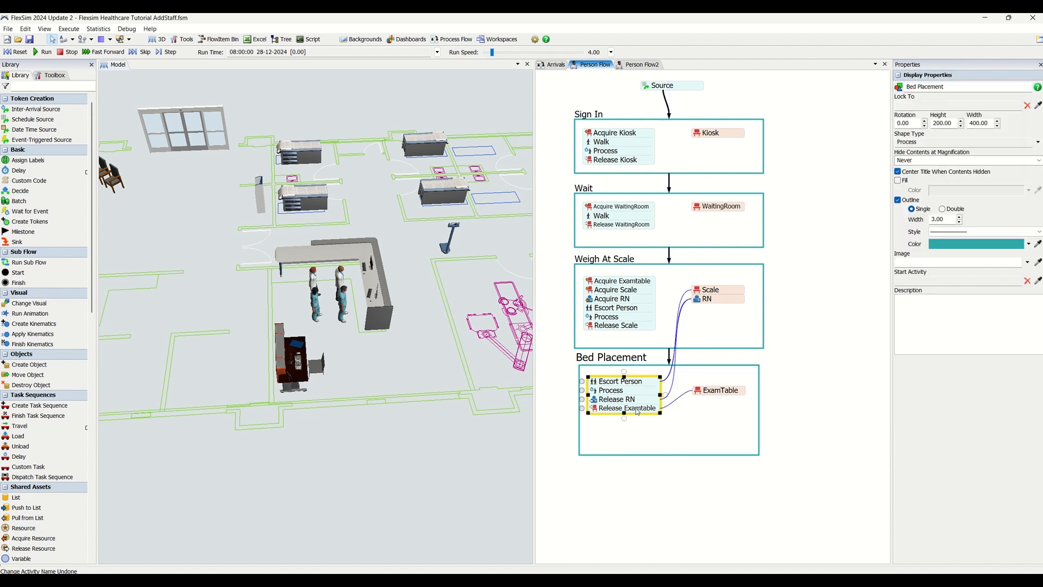
left_click(624, 319)
left_click(649, 399)
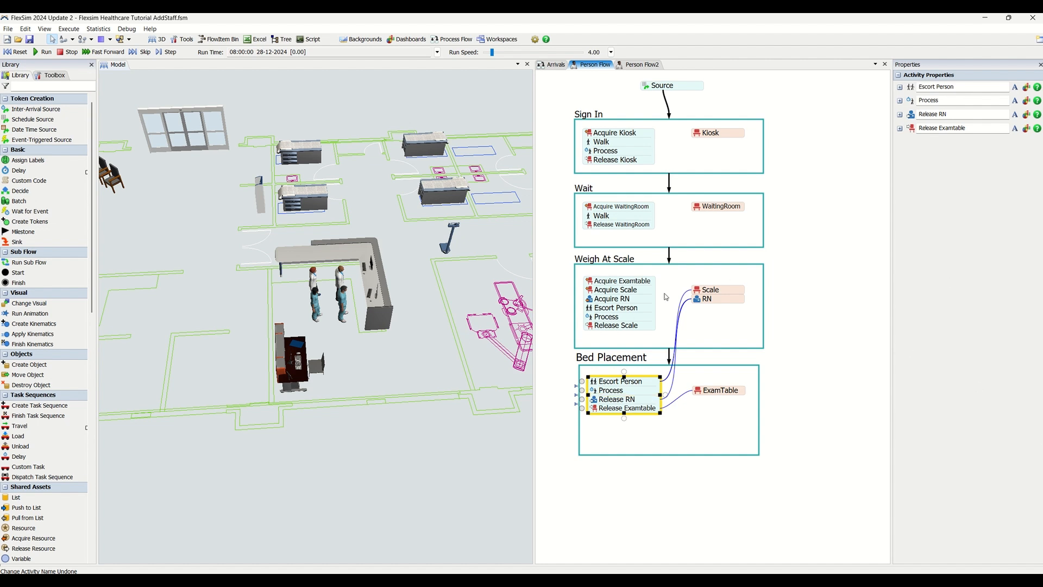
double_click(592, 309)
left_click(799, 298)
double_click(592, 391)
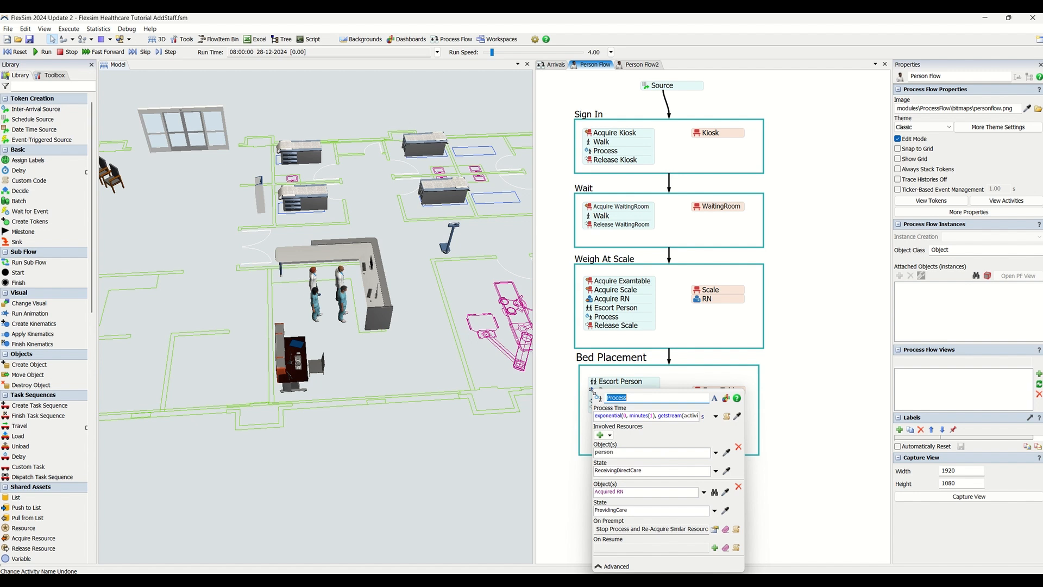
left_click(851, 377)
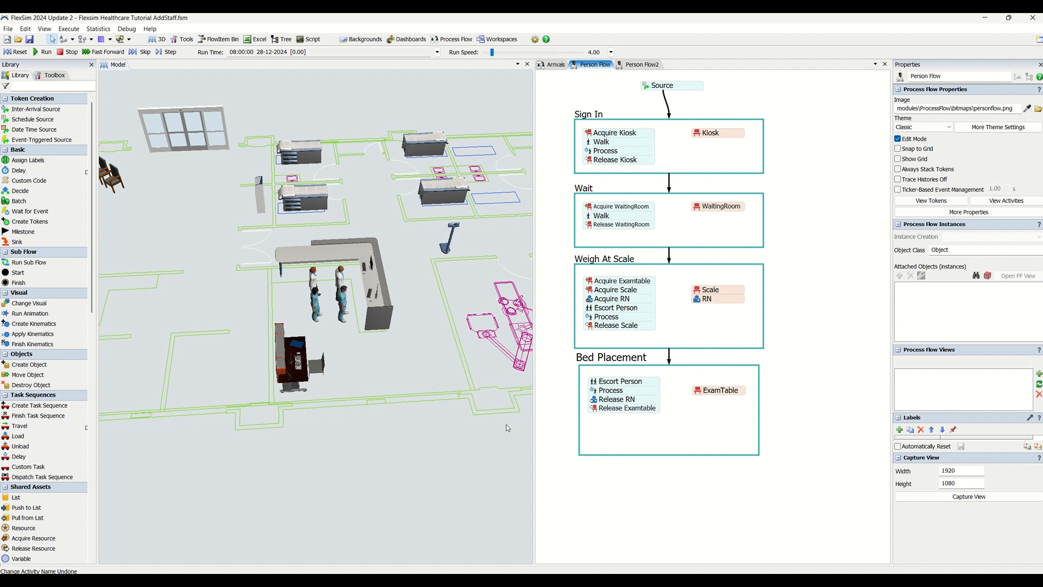
left_click(610, 393)
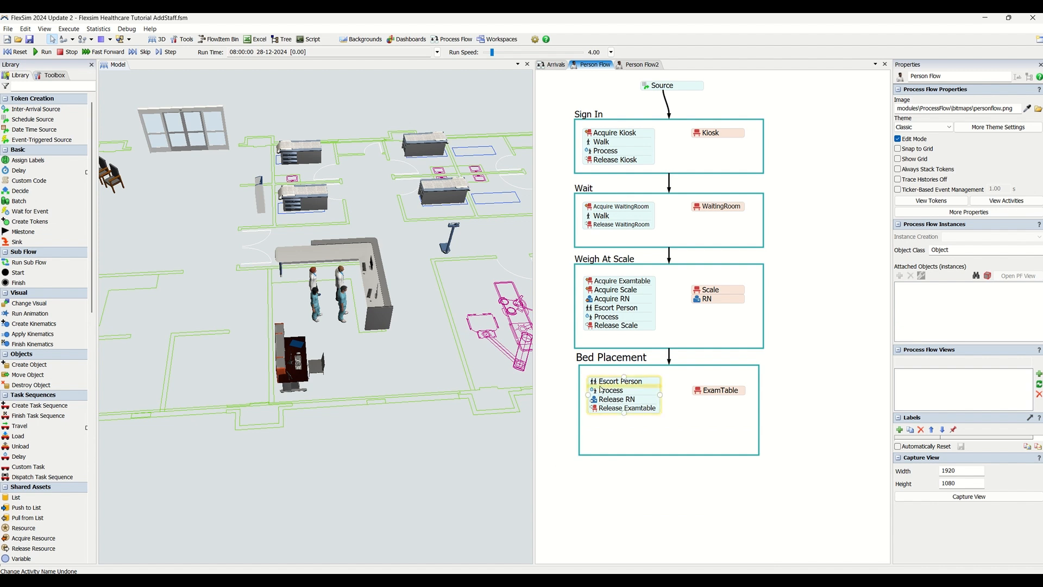
left_click(697, 296)
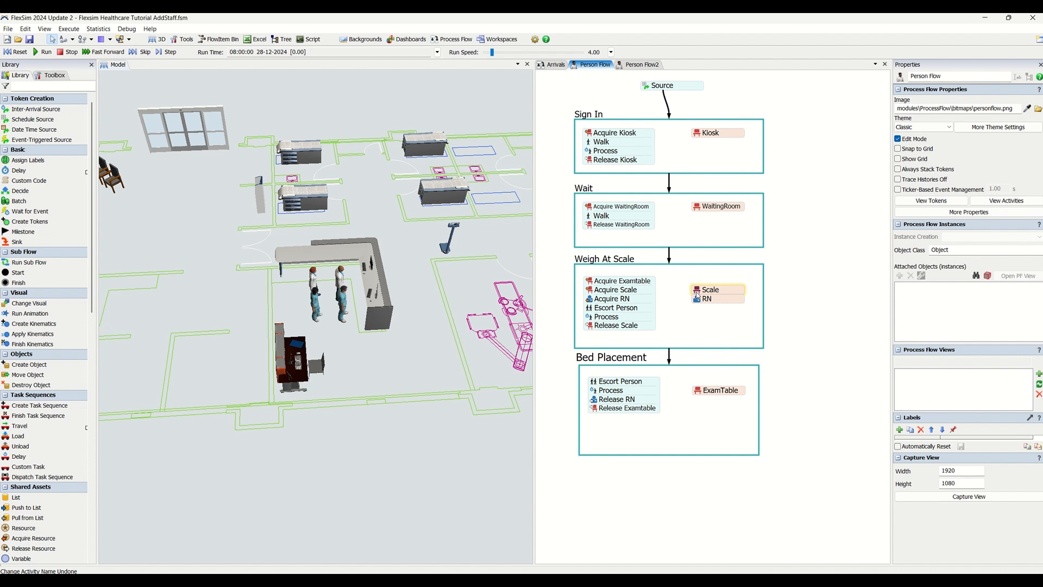
left_click(617, 320)
left_click(623, 387)
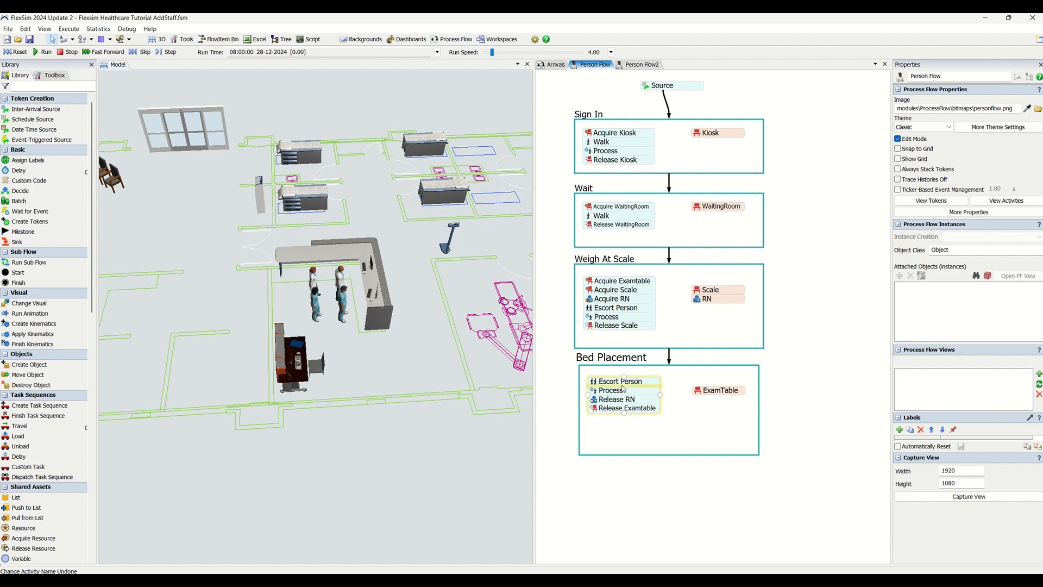
left_click(621, 394)
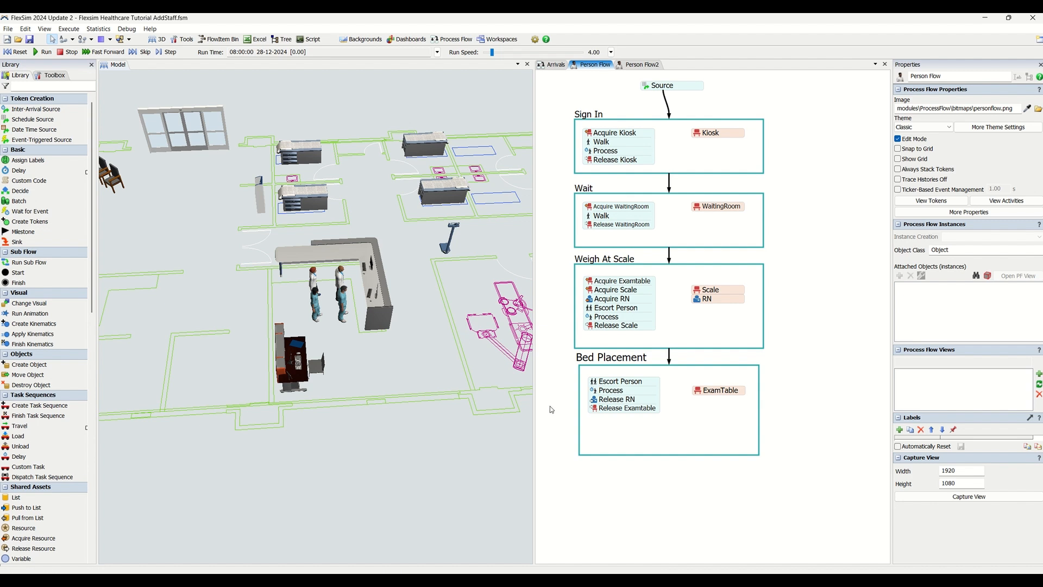
Check which resources Release RN and Release Examtable use, and review the resource links of the Weigh At Scale activities
double_click(595, 403)
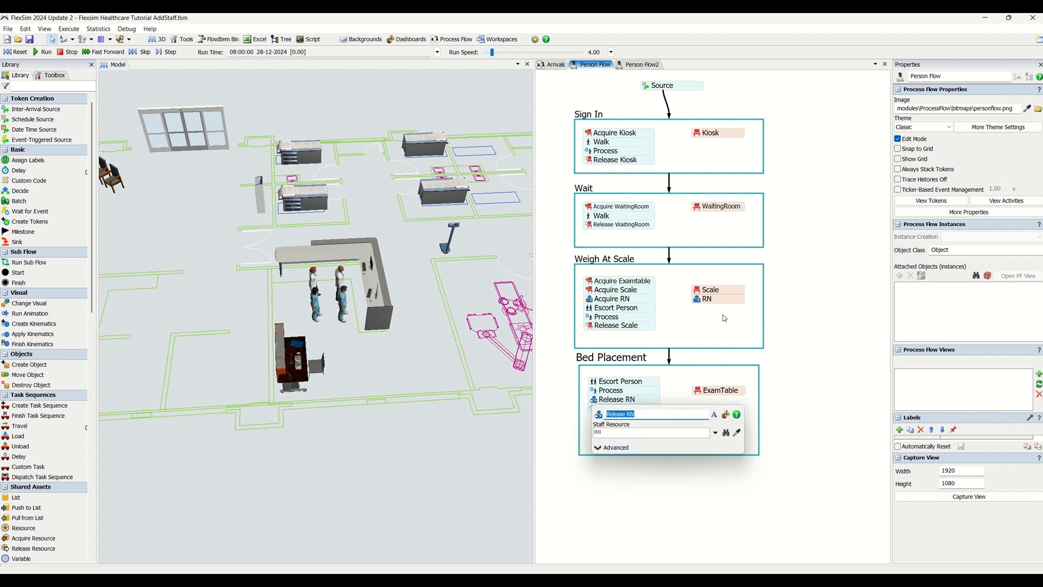
left_click(631, 404)
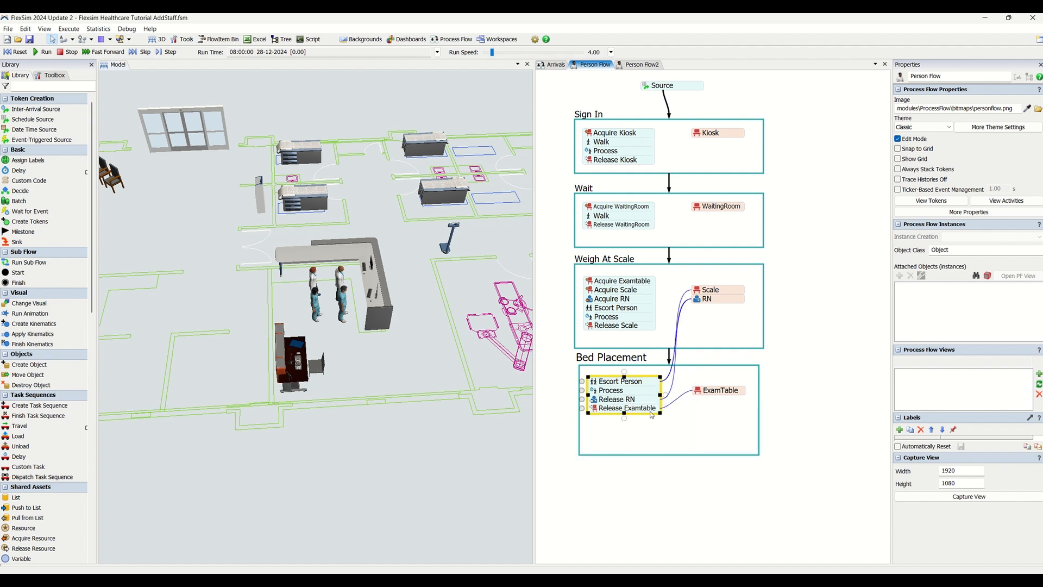
double_click(597, 408)
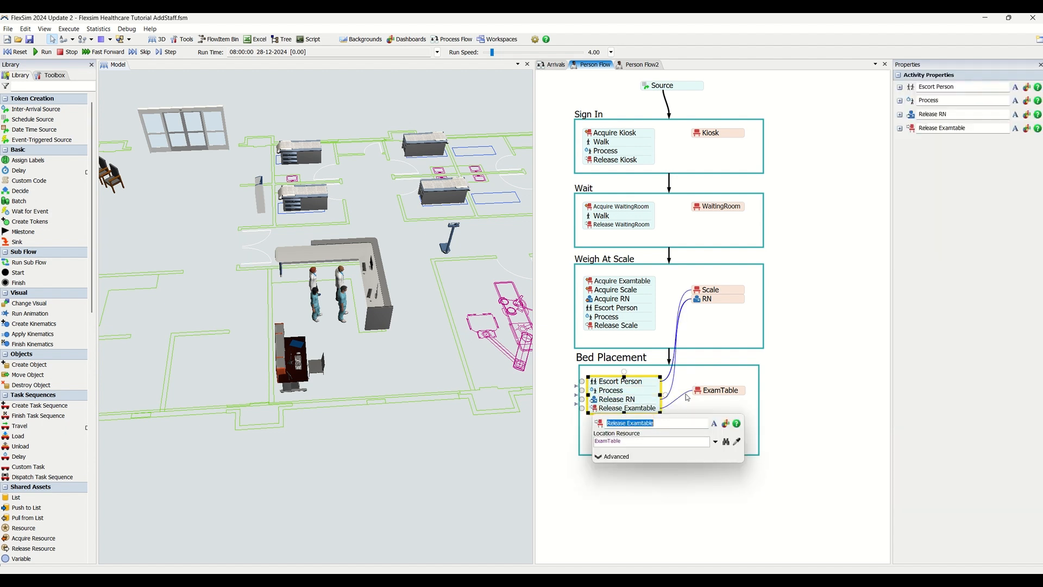
left_click(620, 294)
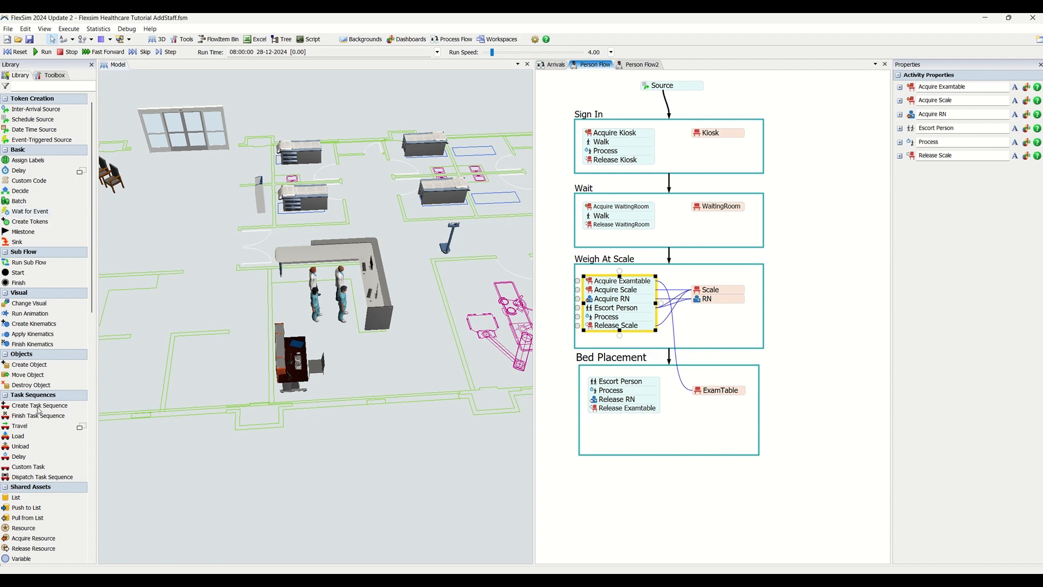
Add a Process with Staff activity set to the flow below the Bed Placement container
left_click(43, 364)
scroll(43, 364, "down", 10)
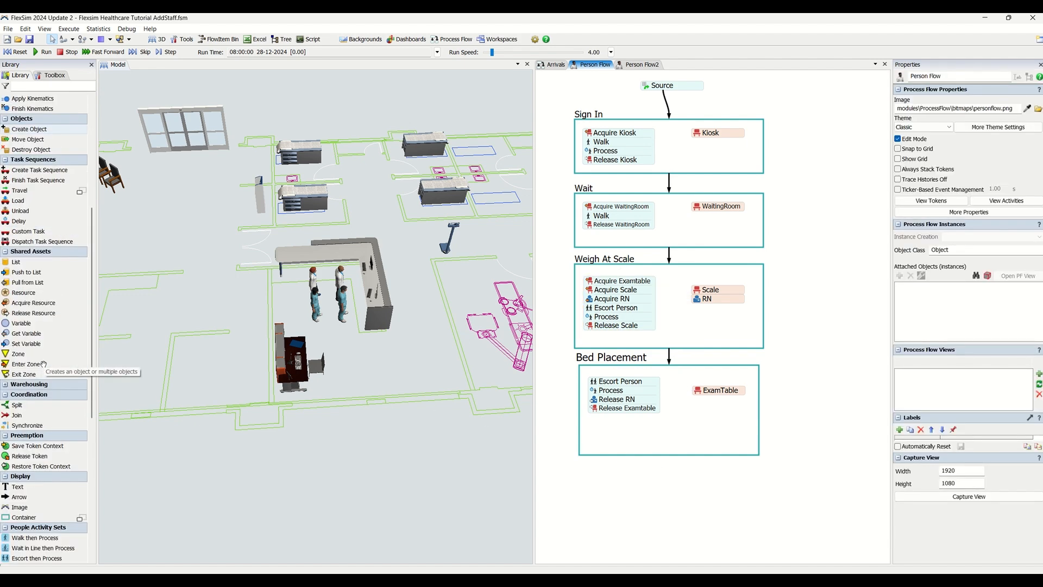
scroll(43, 364, "down", 2)
scroll(43, 364, "down", 2)
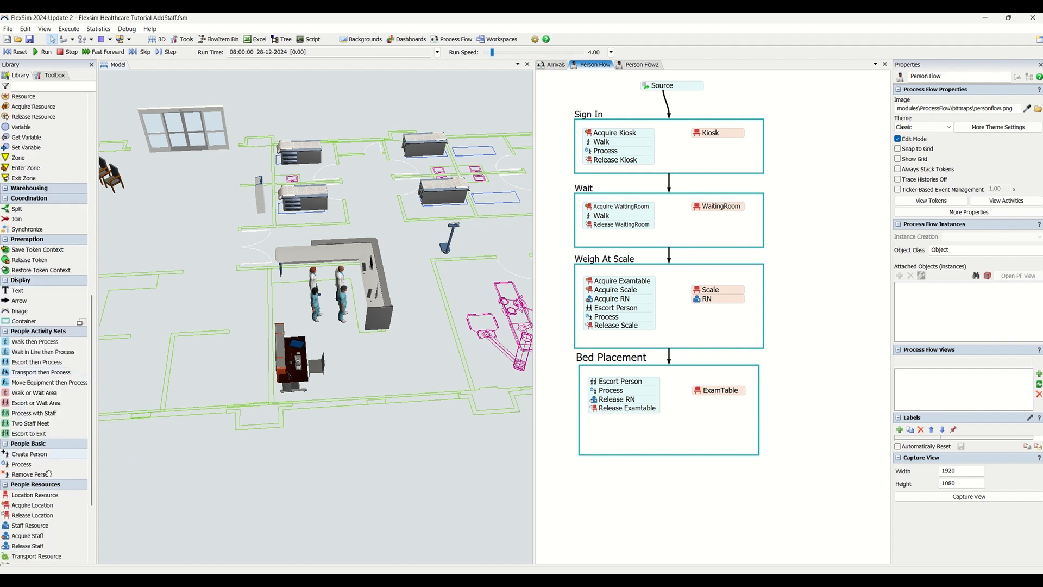
left_click_drag(64, 413, 580, 477)
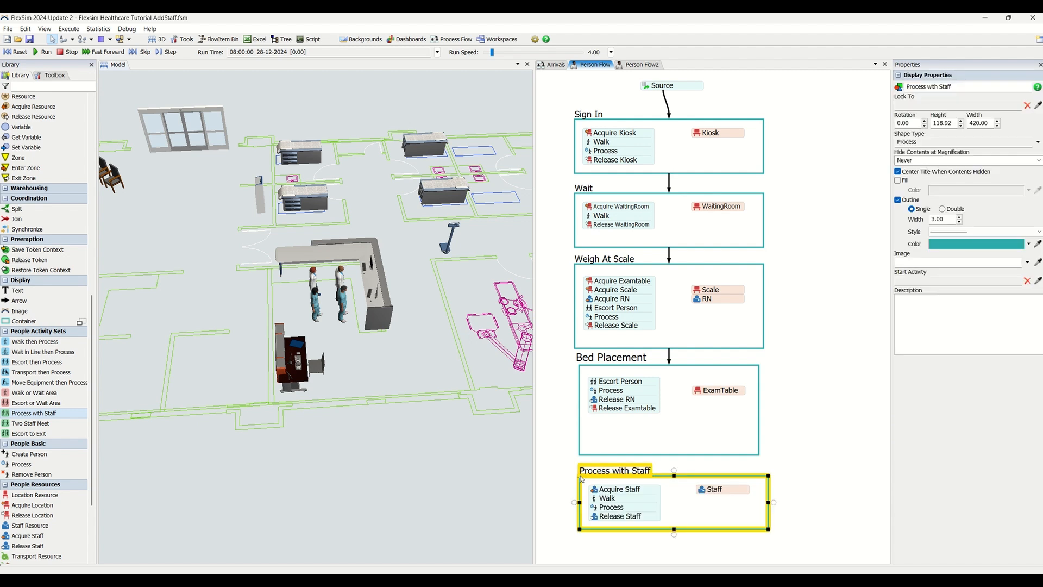
left_click_drag(684, 476, 683, 479)
left_click(845, 457)
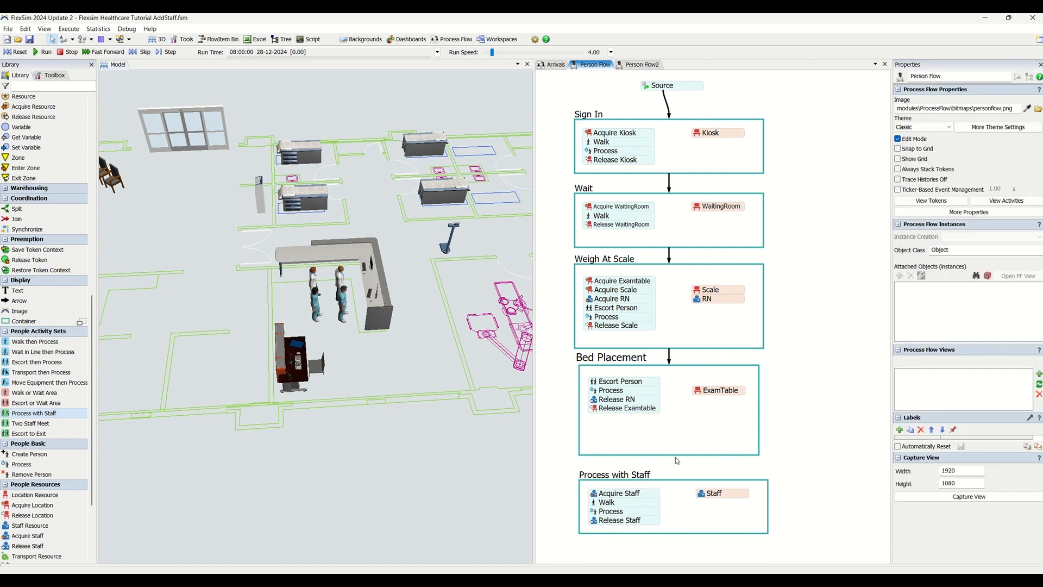
Connect Bed Placement to Process with Staff and align the new container with the center of the flow
left_click_drag(677, 459, 673, 483)
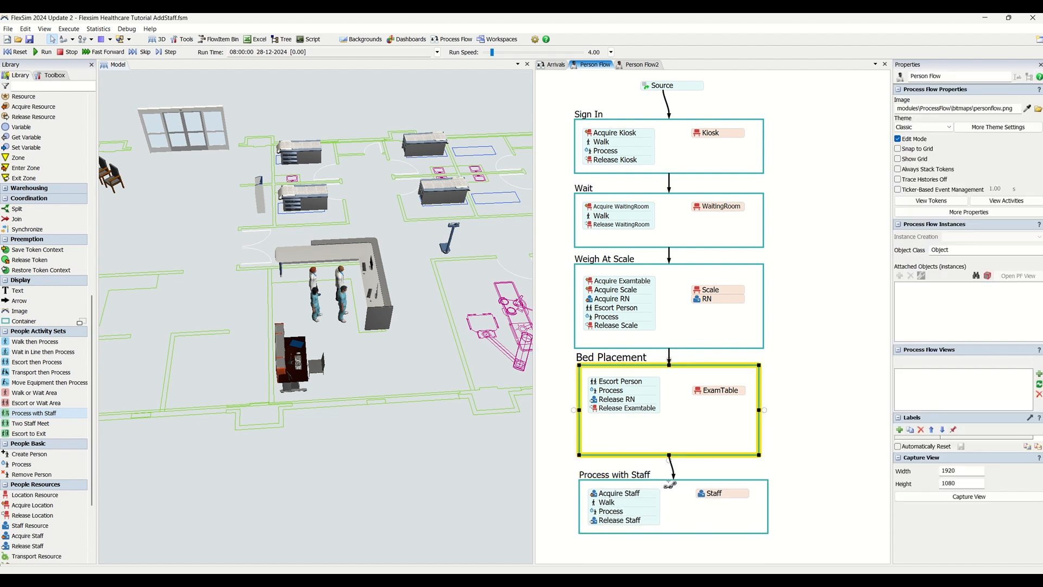
left_click_drag(754, 486, 743, 481)
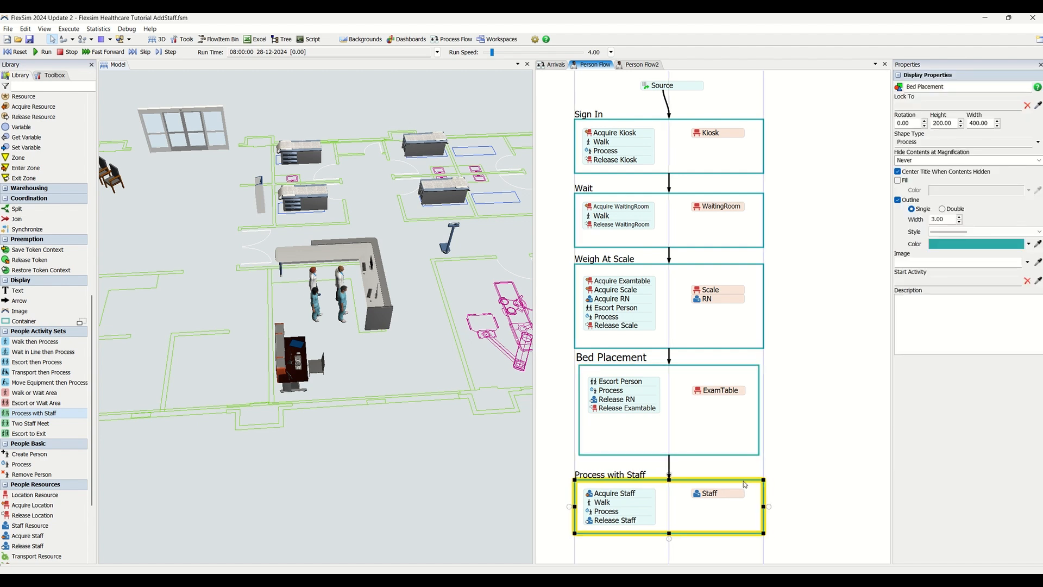
left_click(815, 462)
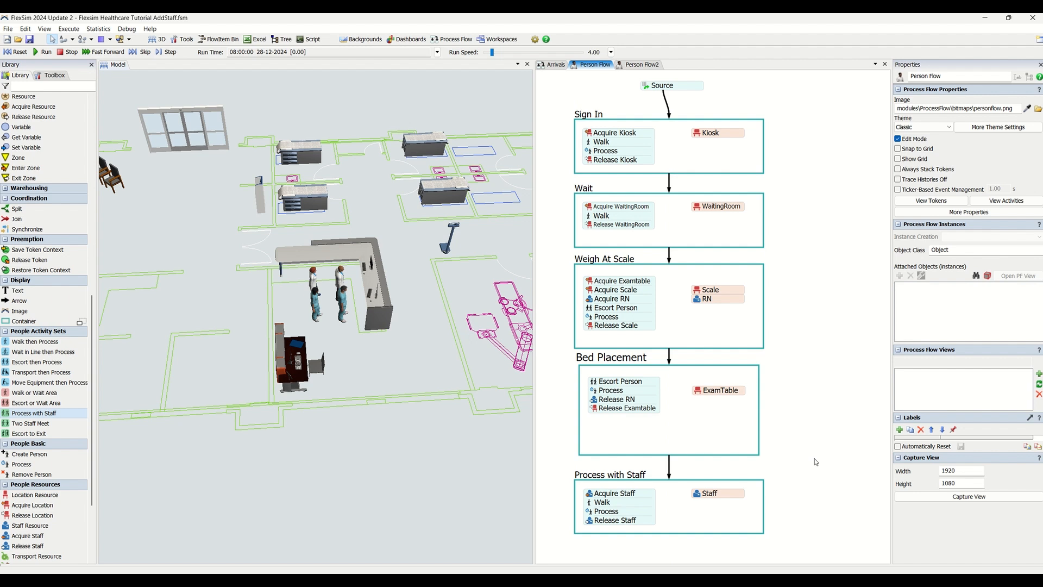
Choose the staff for the Process with Staff container's Staff resource and rename the resource MDs
double_click(712, 493)
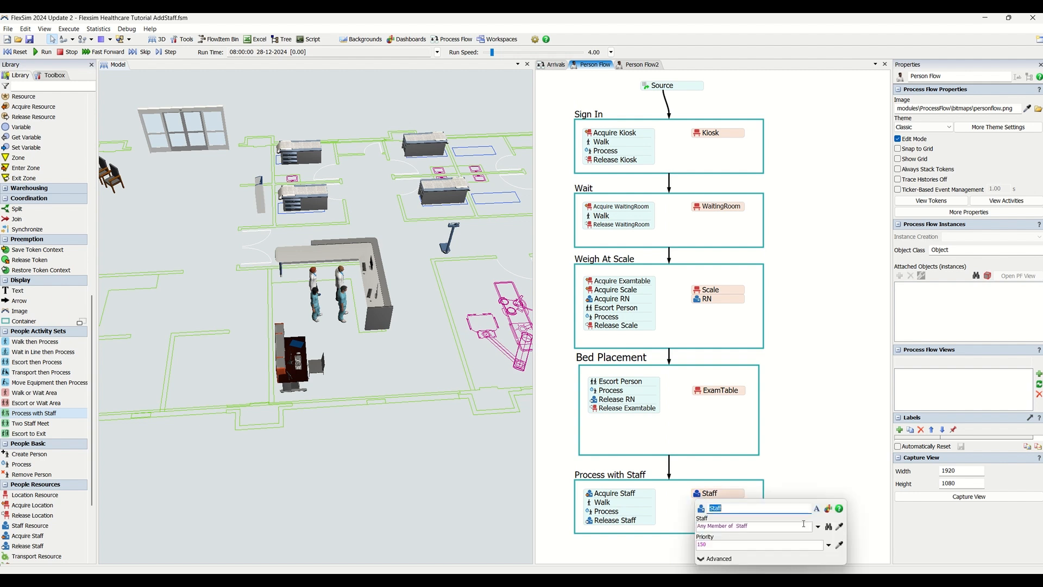
left_click(818, 525)
mouse_move(760, 386)
left_click(847, 391)
type("M")
type("Dx")
left_click(794, 483)
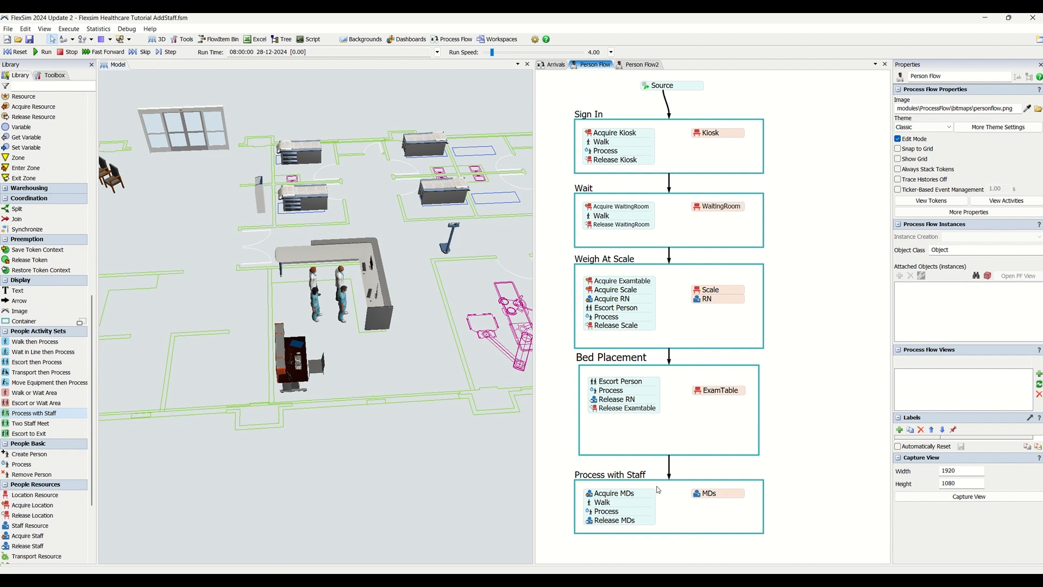
Set the process time of Process in the Process with Staff container to an exponential distribution with minutes(30)
left_click(591, 511)
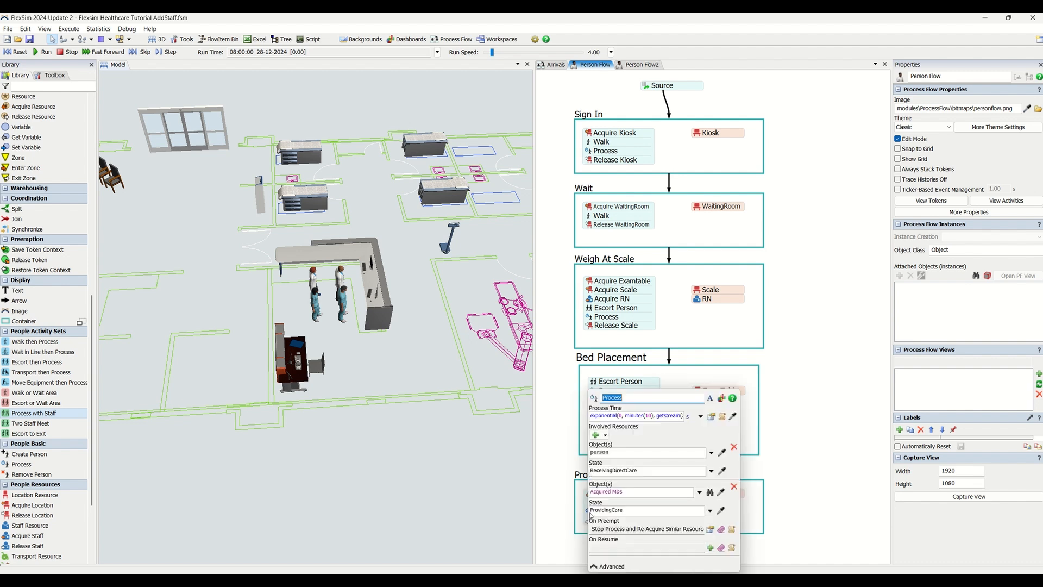
double_click(649, 416)
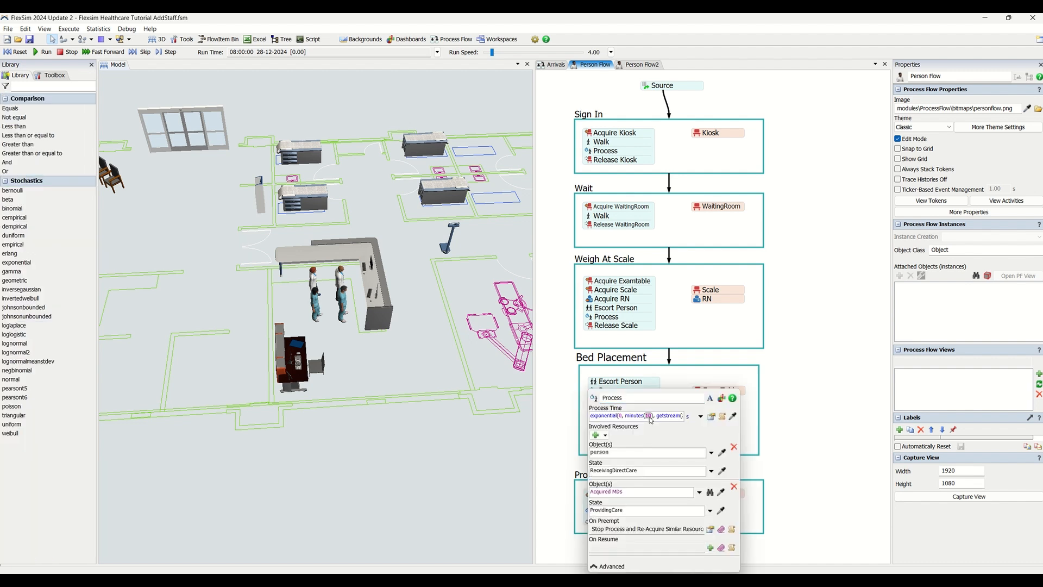
type("30")
left_click(805, 462)
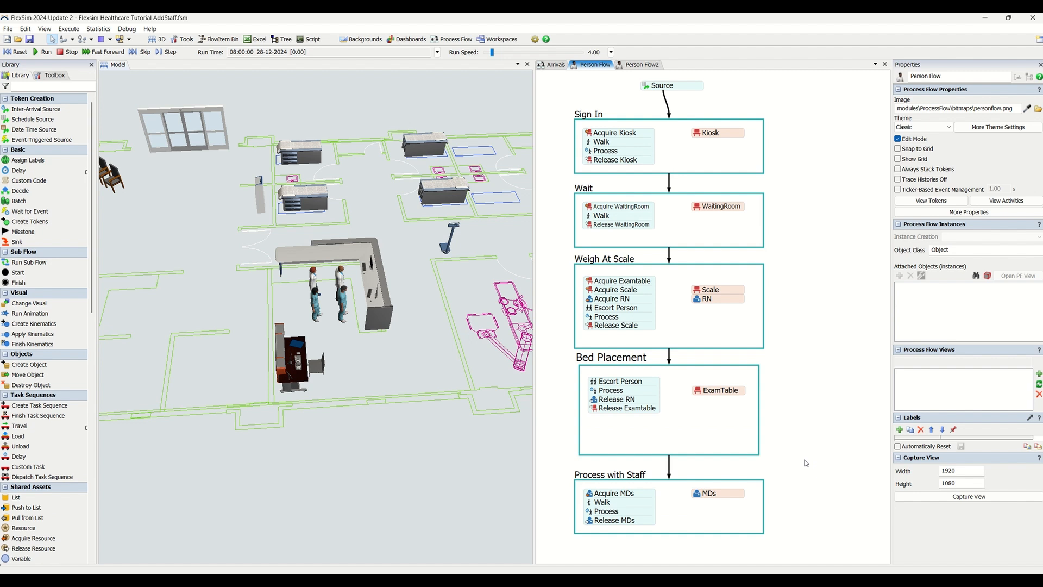
scroll(800, 471, "down", 3)
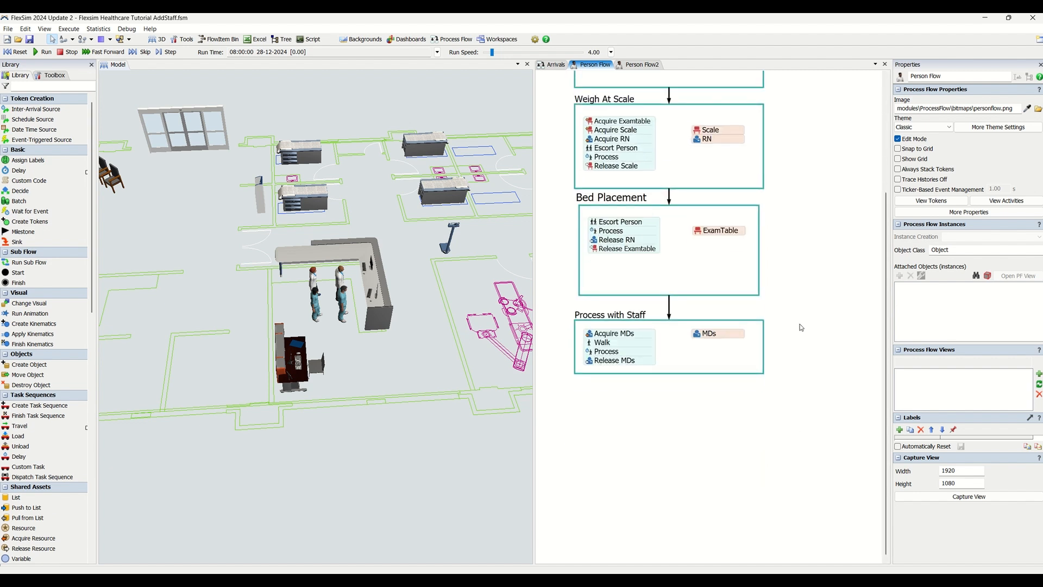
Add a Two Staff Meet activity set to the flow below the Process with Staff container
scroll(56, 432, "down", 5)
scroll(56, 432, "down", 8)
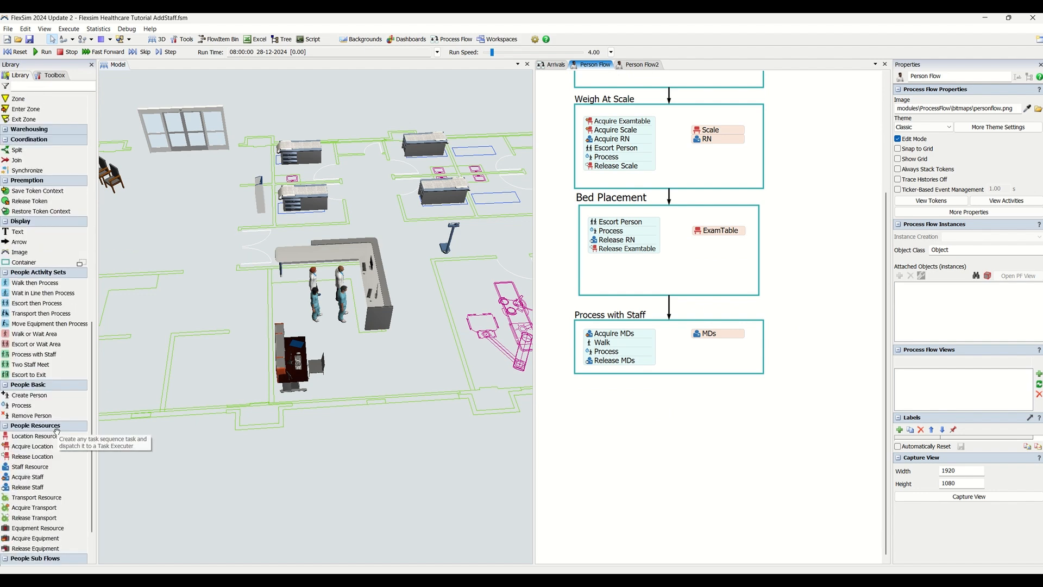
left_click(59, 365)
left_click_drag(514, 425, 579, 401)
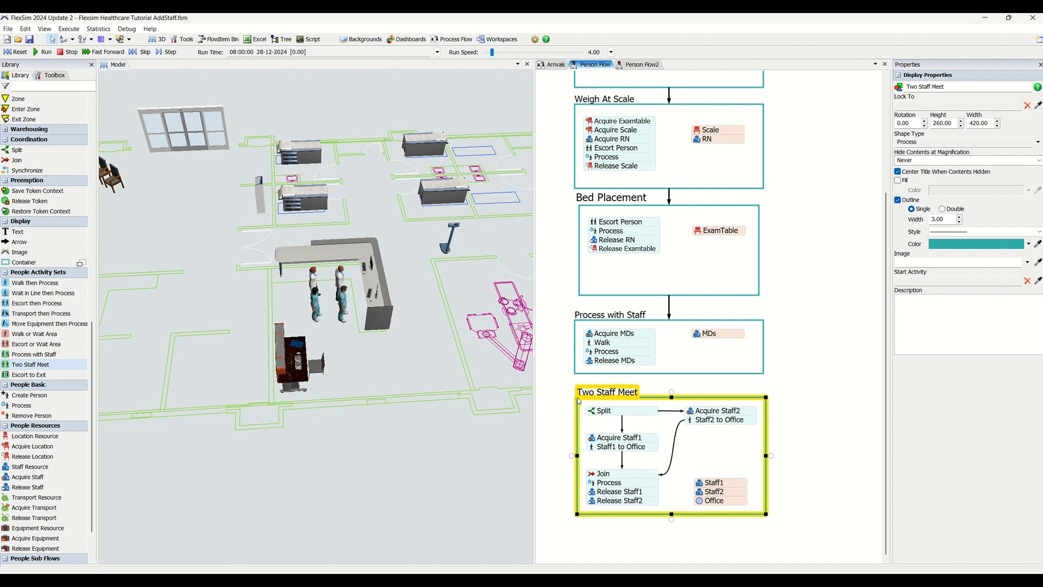
Rename the Process with Staff container MD EXAM and the Two Staff Meet container Consult
double_click(595, 314)
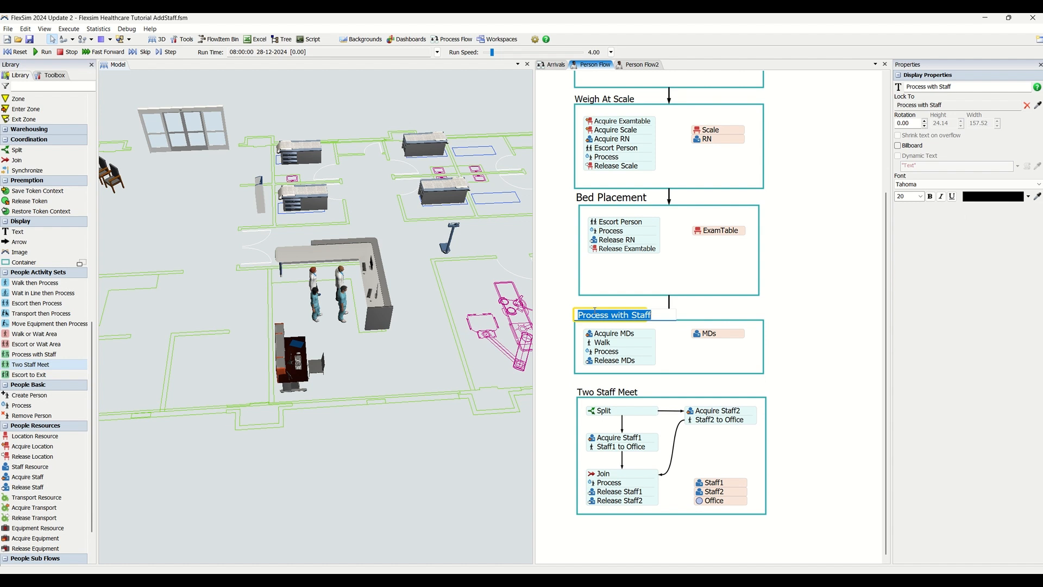
type("MD EXAM")
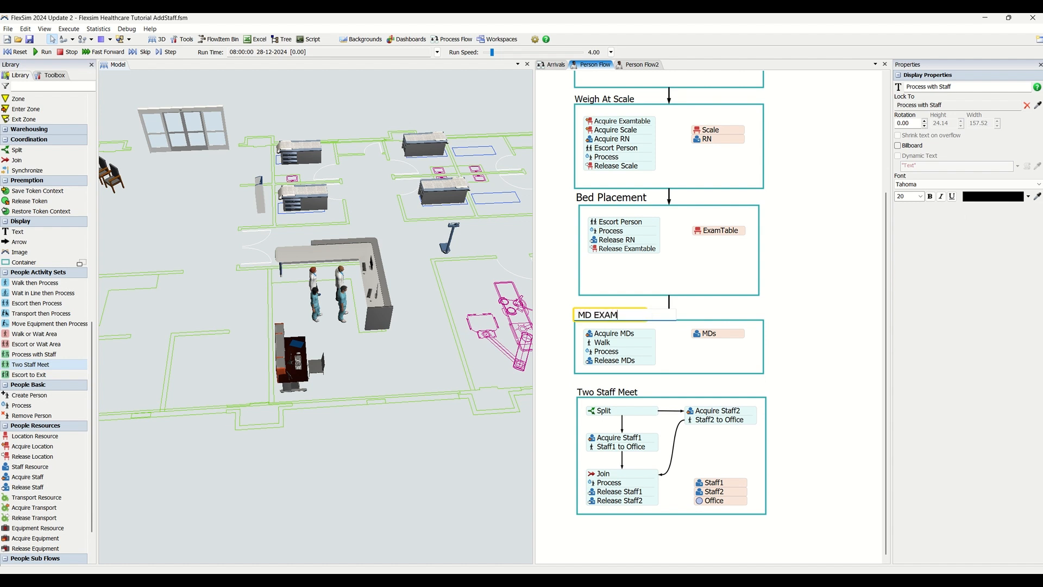
left_click(784, 335)
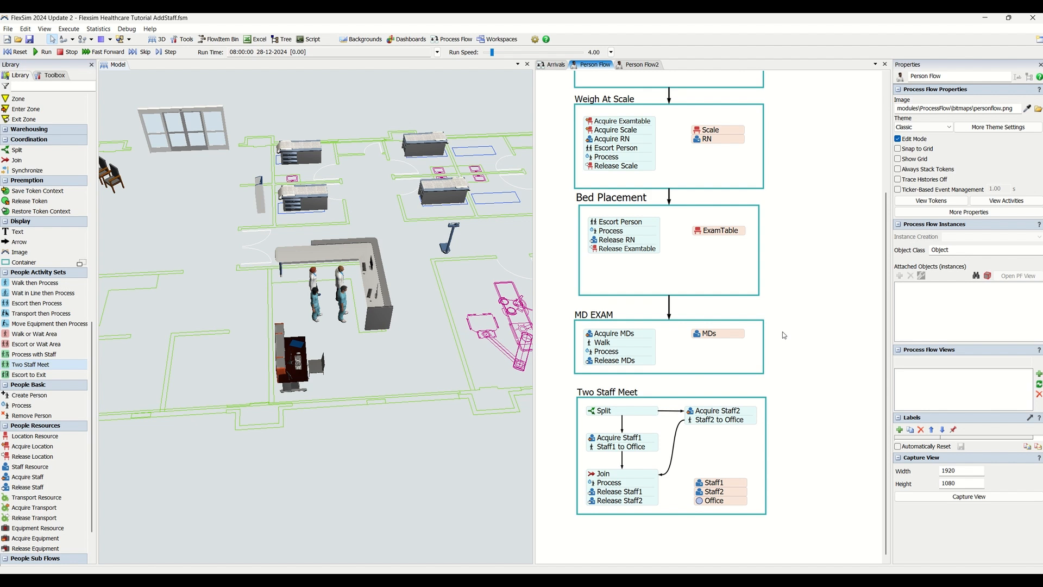
double_click(603, 392)
type("Consult")
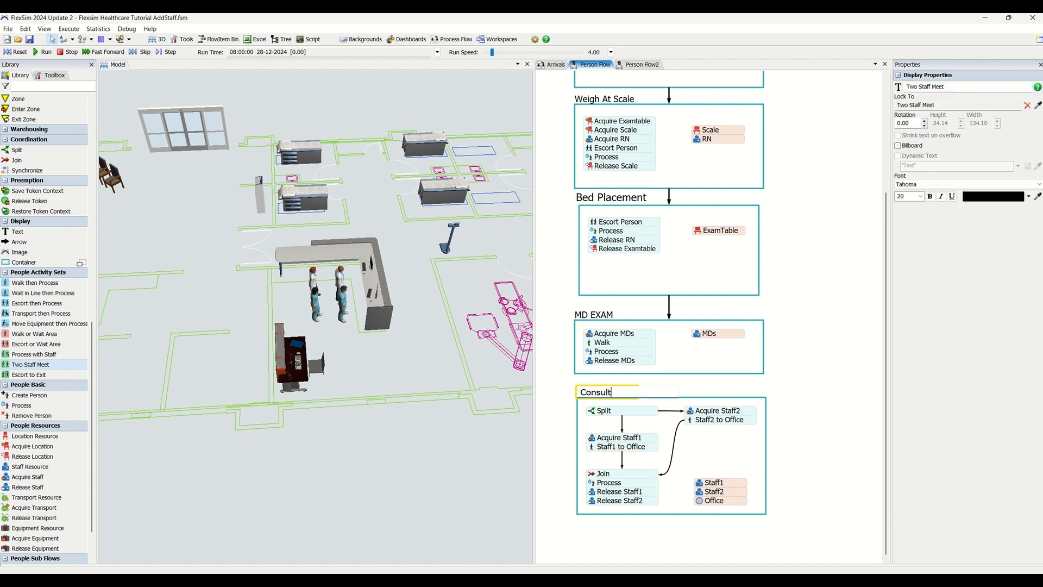
left_click(787, 374)
Connect MD EXAM to Consult and align the Consult container with the containers above it
left_click_drag(669, 377, 672, 400)
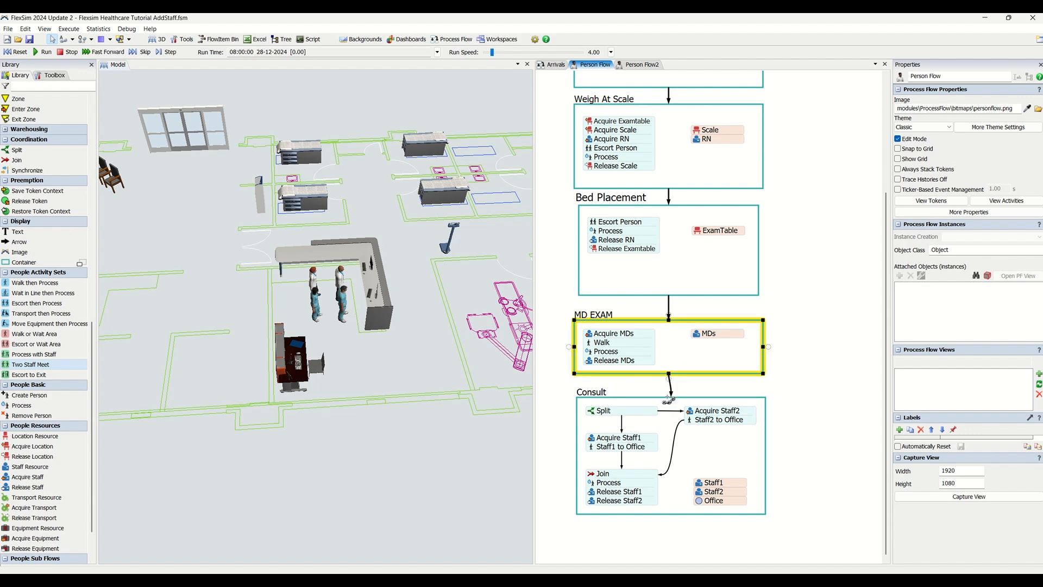
left_click(798, 400)
left_click_drag(765, 429, 763, 430)
left_click(872, 374)
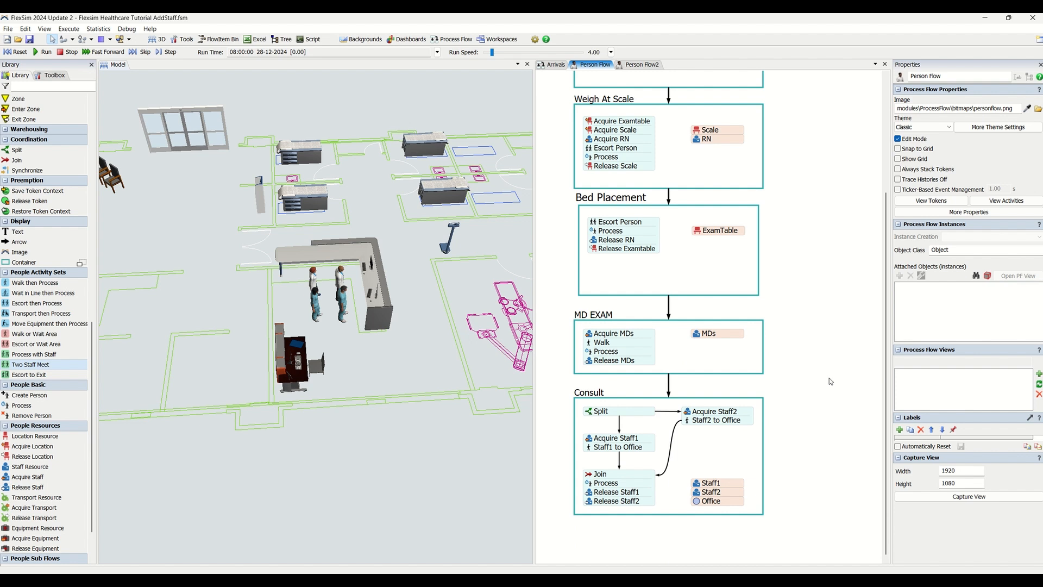
Make the Staff1 resource in the Consult container a reference to the RN resource in Weigh At Scale
double_click(697, 484)
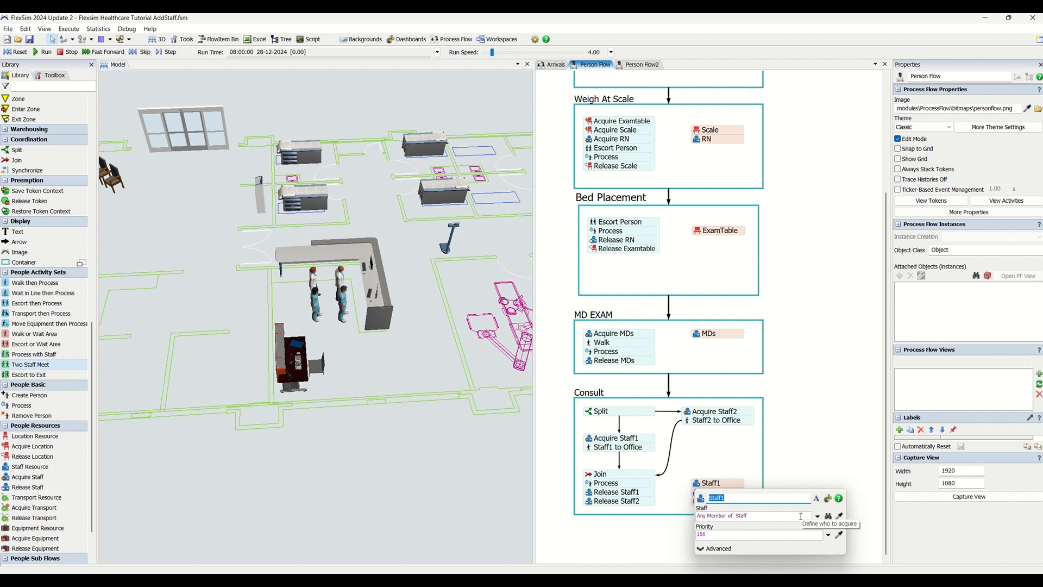
left_click(839, 516)
left_click(722, 139)
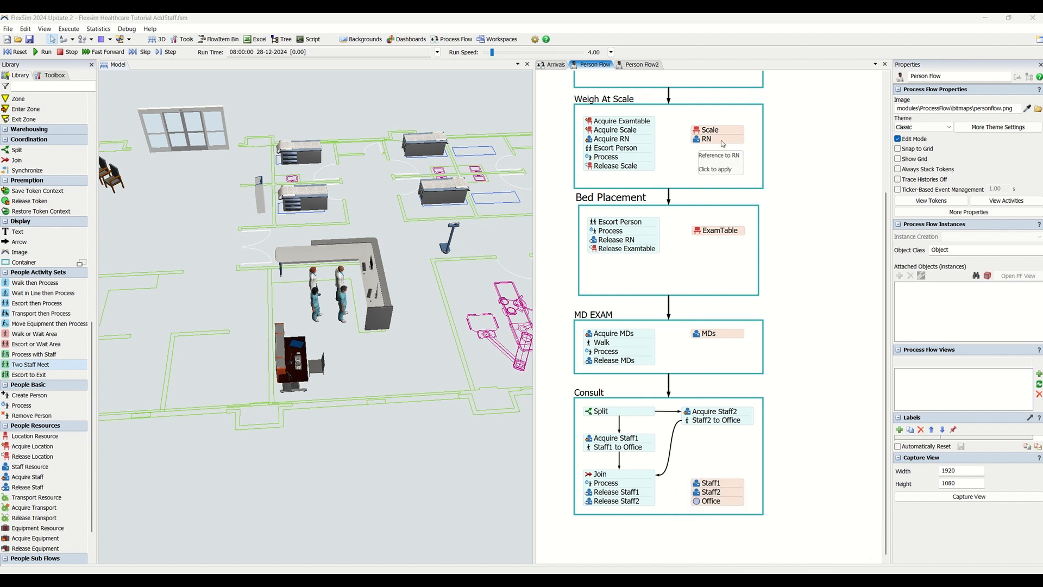
left_click(797, 438)
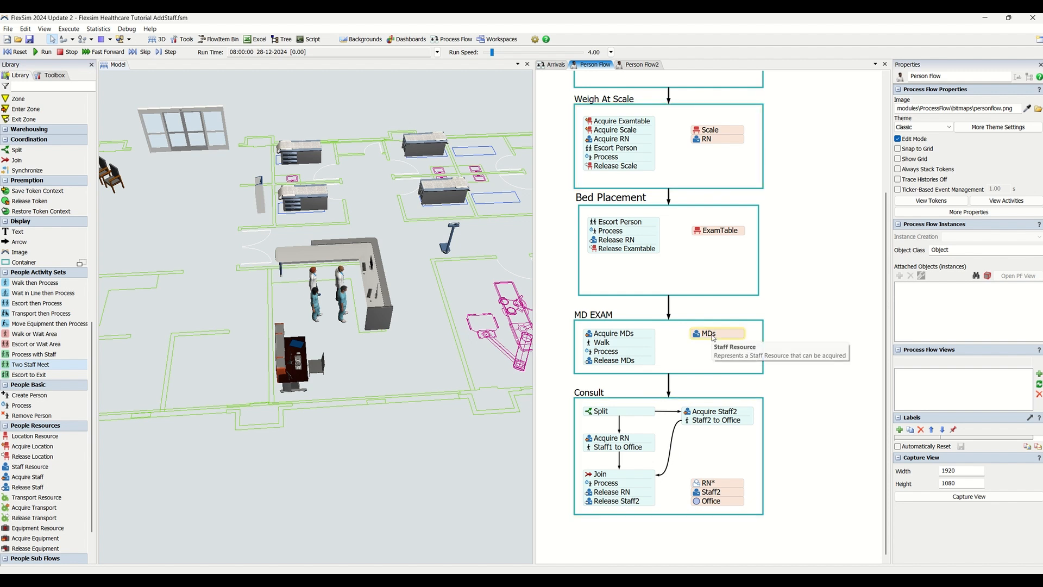
Make the Staff2 resource in the Consult container a reference to the MDs resource in MD EXAM
mouse_move(706, 493)
left_click(826, 524)
left_click(700, 338)
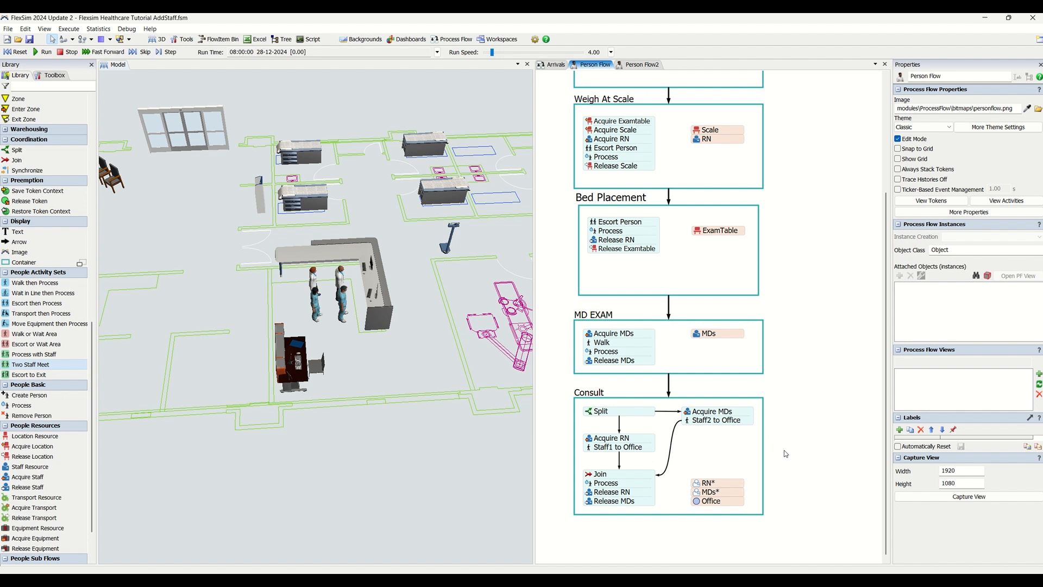
Copy the RN resource from Weigh At Scale into the Bed Placement container and align it below ExamTable
left_click(644, 241)
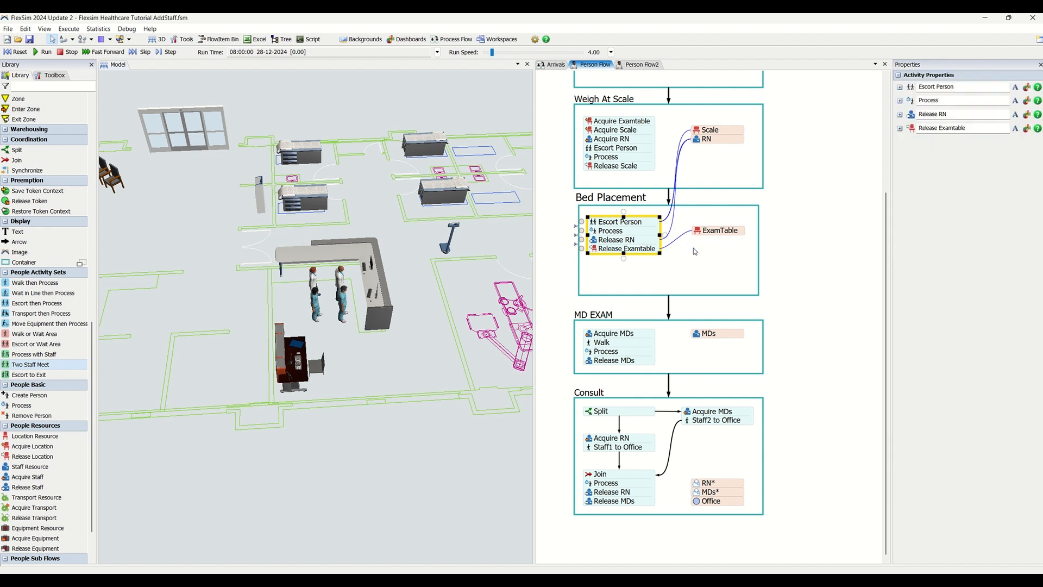
left_click(712, 140)
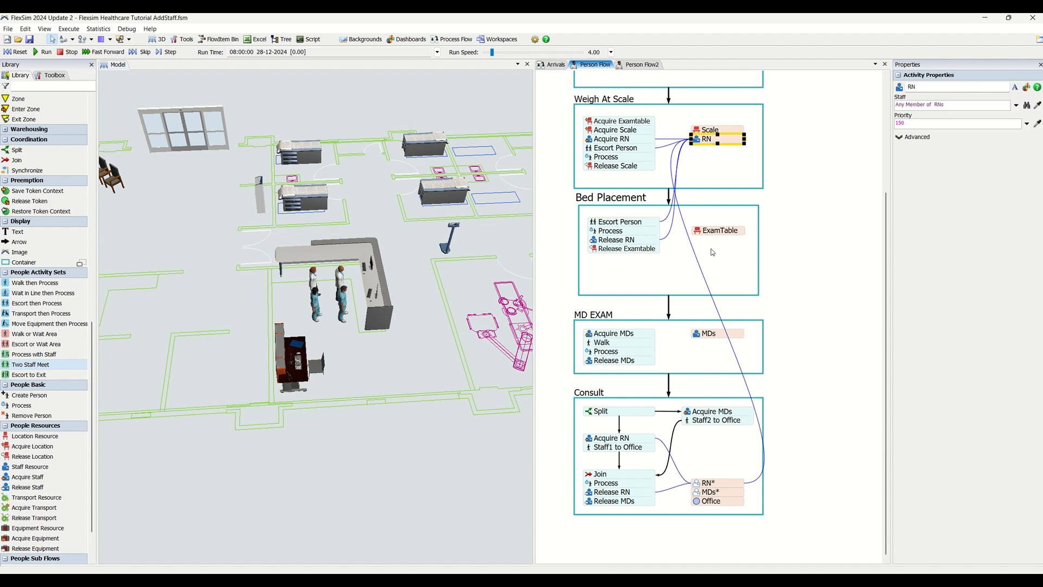
left_click(713, 252)
key("ctrl+v")
left_click(716, 260)
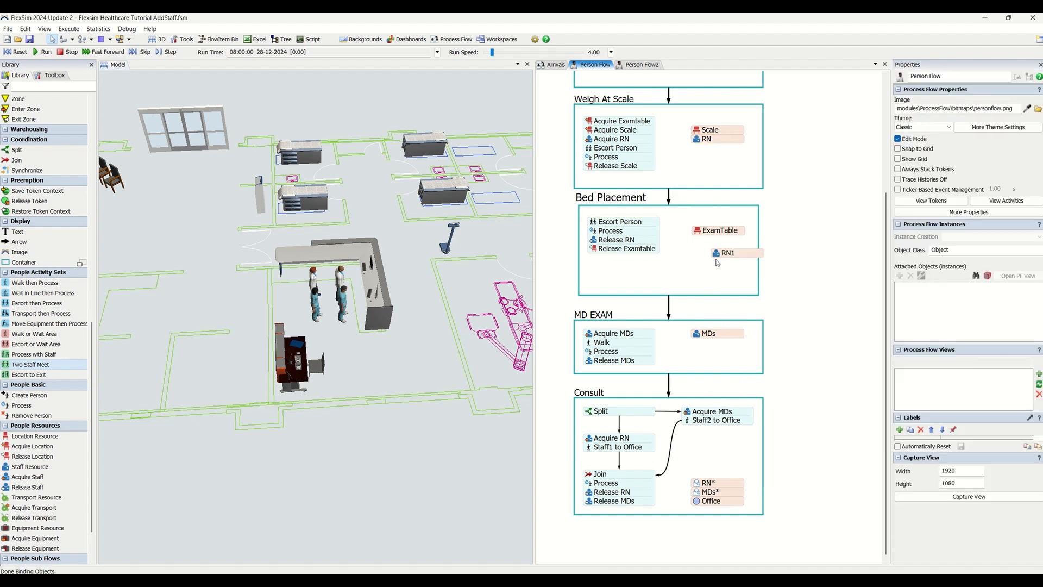
left_click_drag(744, 257, 724, 253)
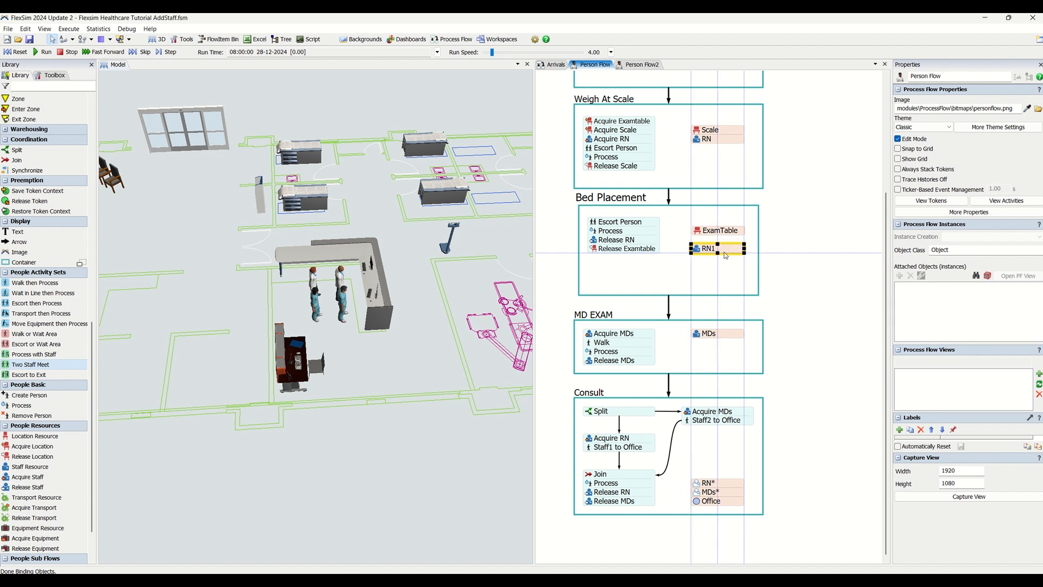
Point the Release RN activity in Bed Placement to the copied RN1 resource
left_click(593, 241)
left_click(736, 273)
left_click(737, 246)
left_click(845, 251)
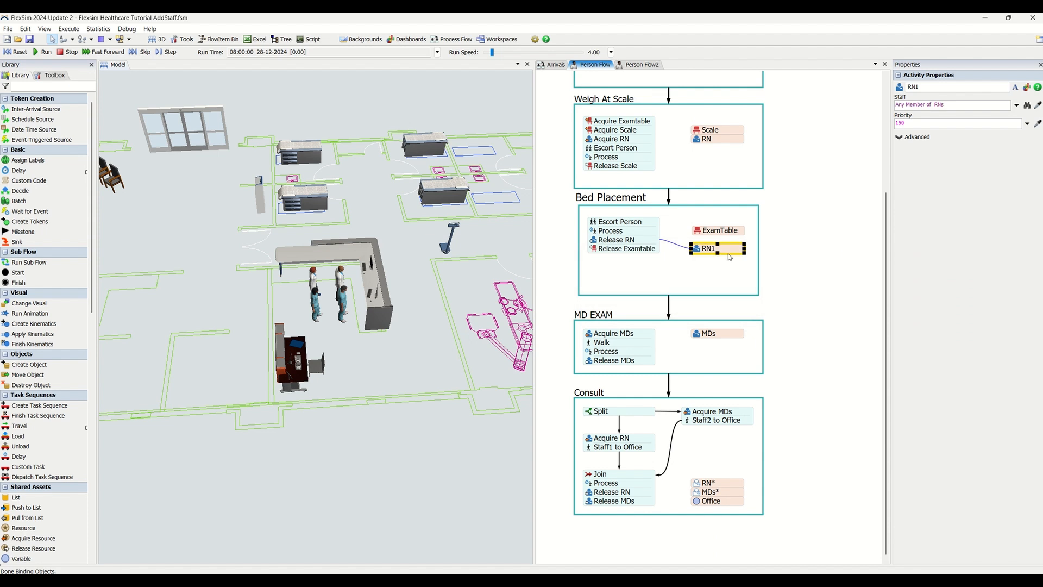
Make the RN1 resource in Bed Placement a reference to Weigh At Scale's RN resource and check the container's links
left_click(698, 250)
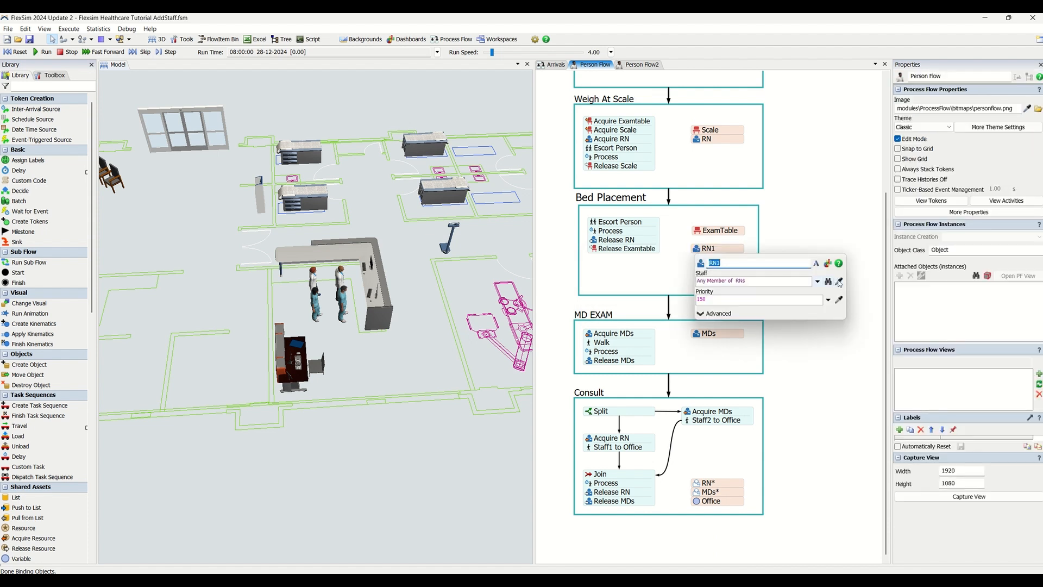
left_click(839, 281)
left_click(726, 134)
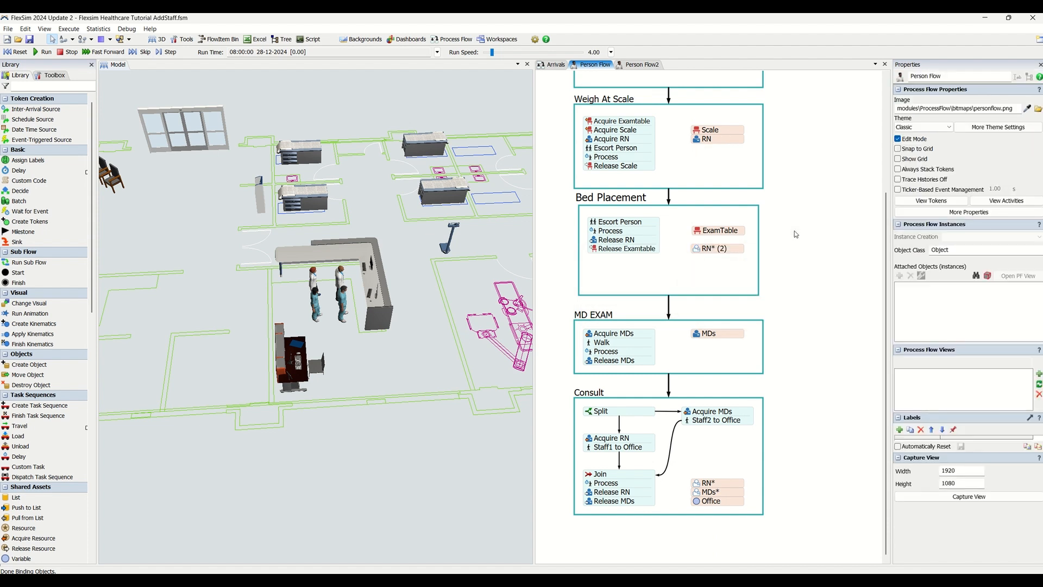
left_click(649, 237)
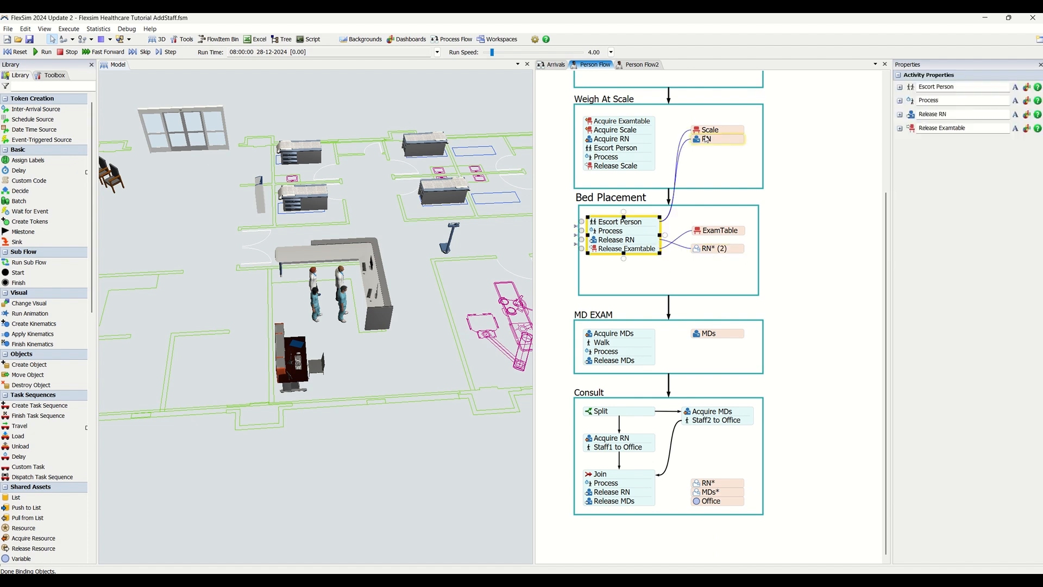
Set the Office variable in the Consult container to the Computer Desk1 object in the 3D model
scroll(790, 299, "down", 3)
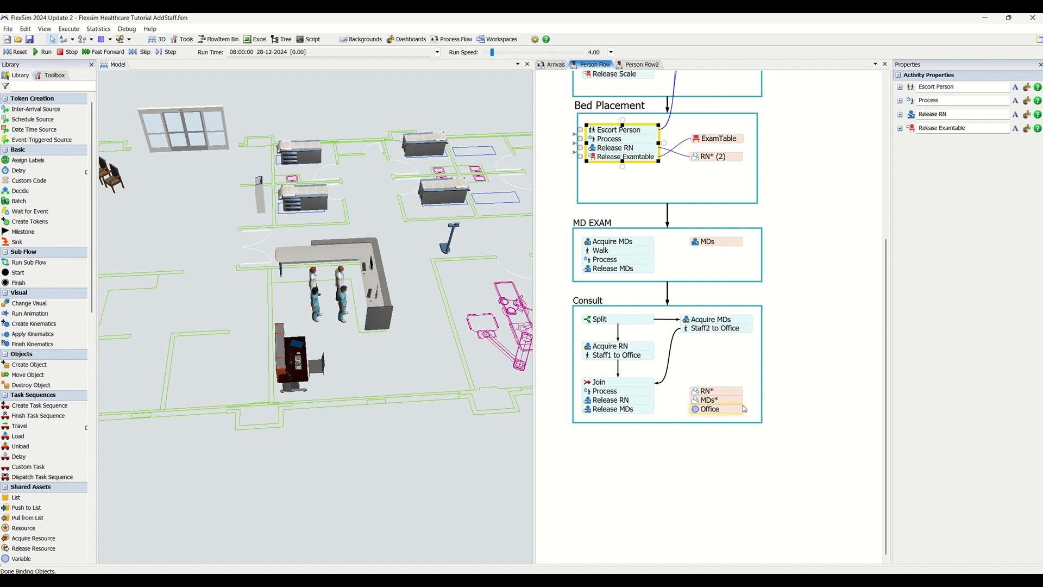
double_click(696, 410)
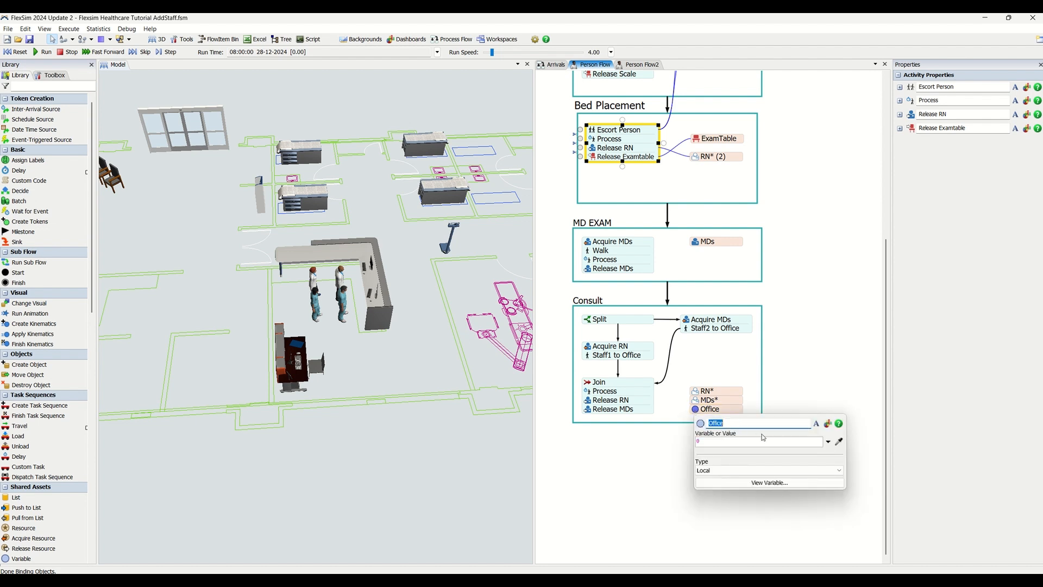
left_click(839, 441)
left_click(291, 364)
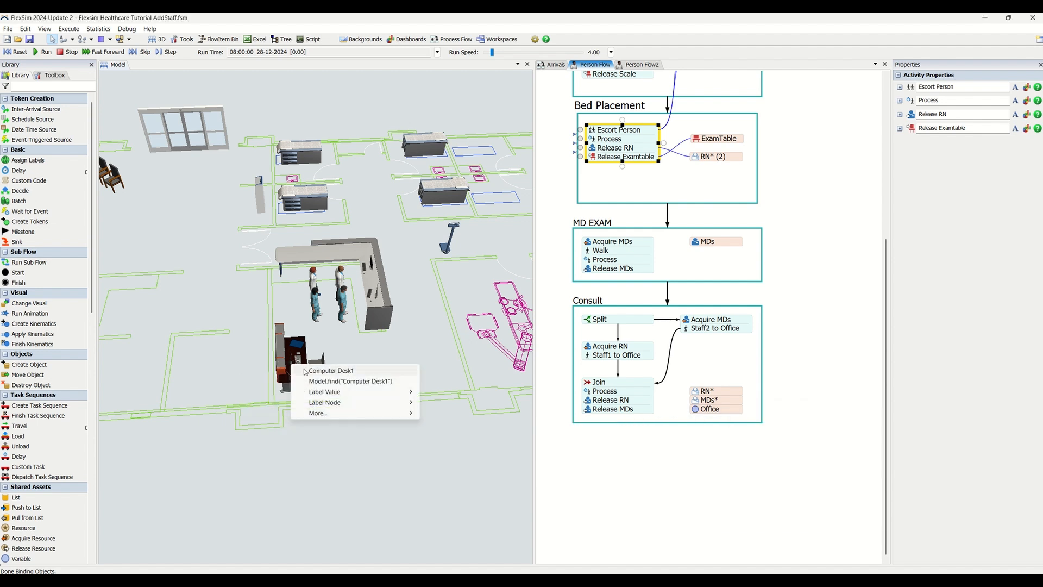
left_click(305, 370)
left_click(656, 435)
left_click(657, 438)
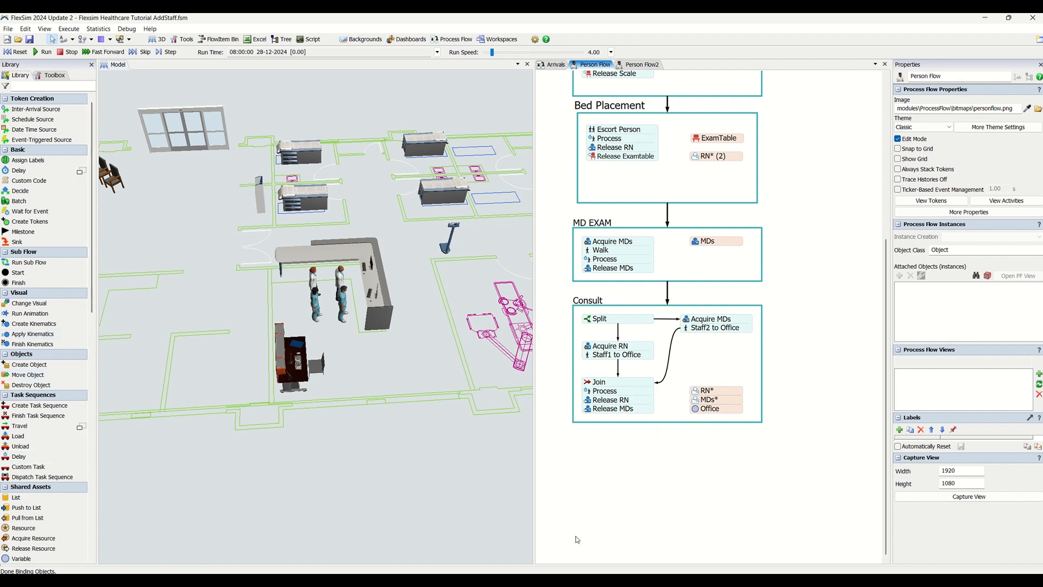
Add an Escort to Exit activity set below Consult, connect Consult to it and align it with the flow
scroll(14, 426, "down", 13)
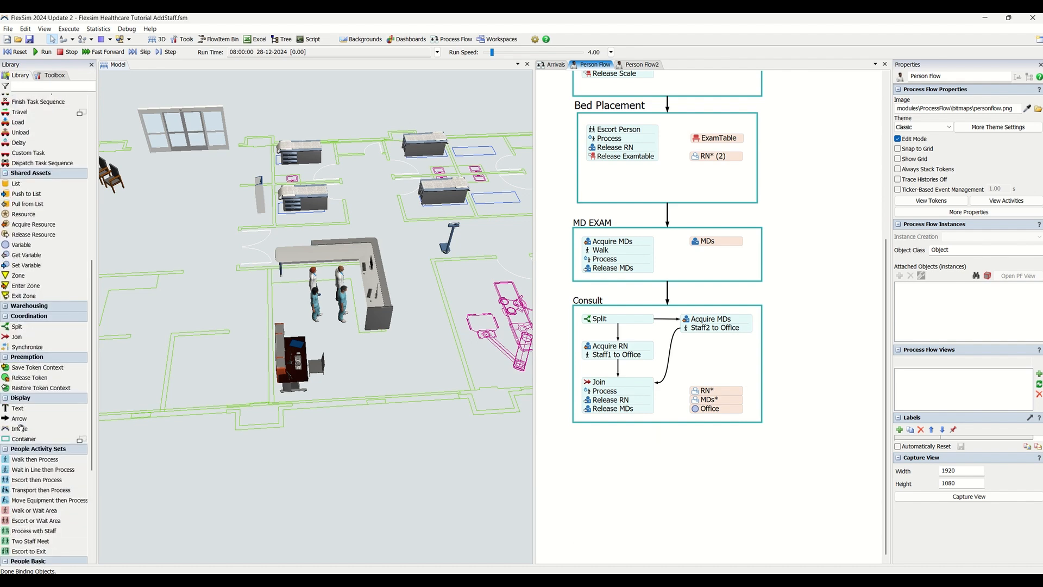
scroll(20, 427, "down", 1)
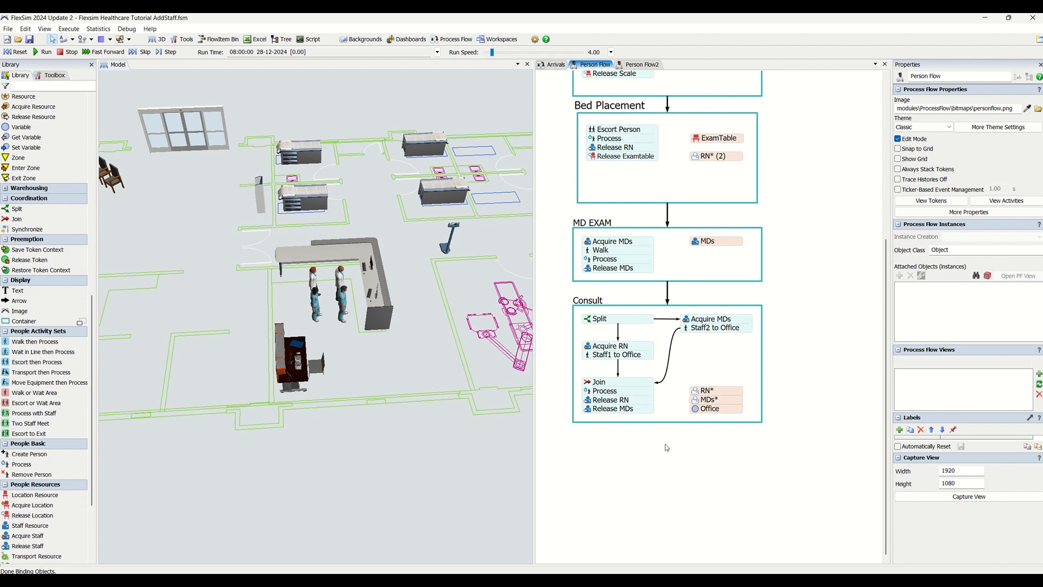
left_click_drag(27, 433, 579, 451)
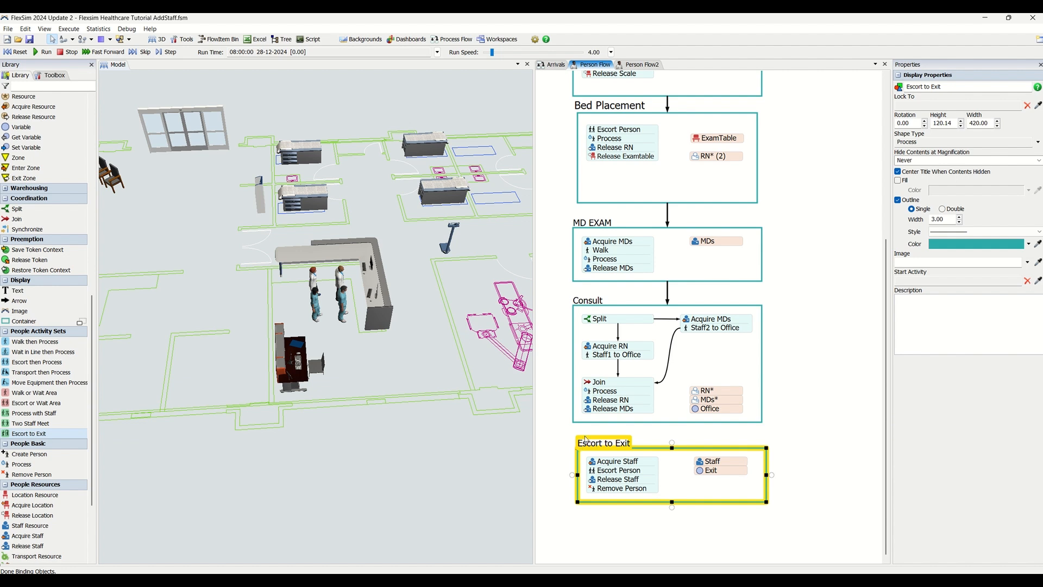
left_click_drag(670, 425, 697, 450)
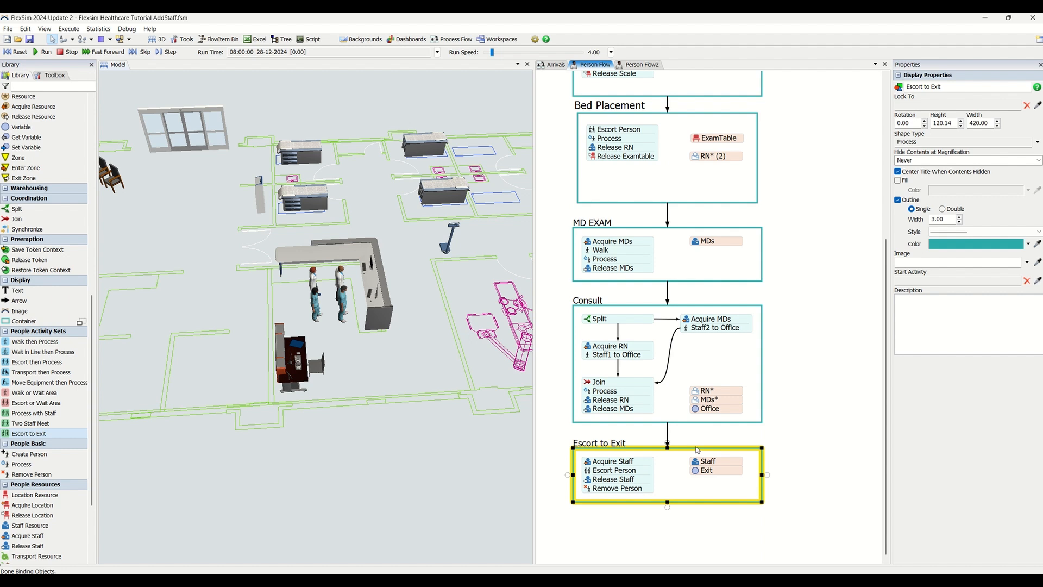
Make the Staff resource in the Escort to Exit container a reference to the RN resource in Weigh At Scale
double_click(698, 463)
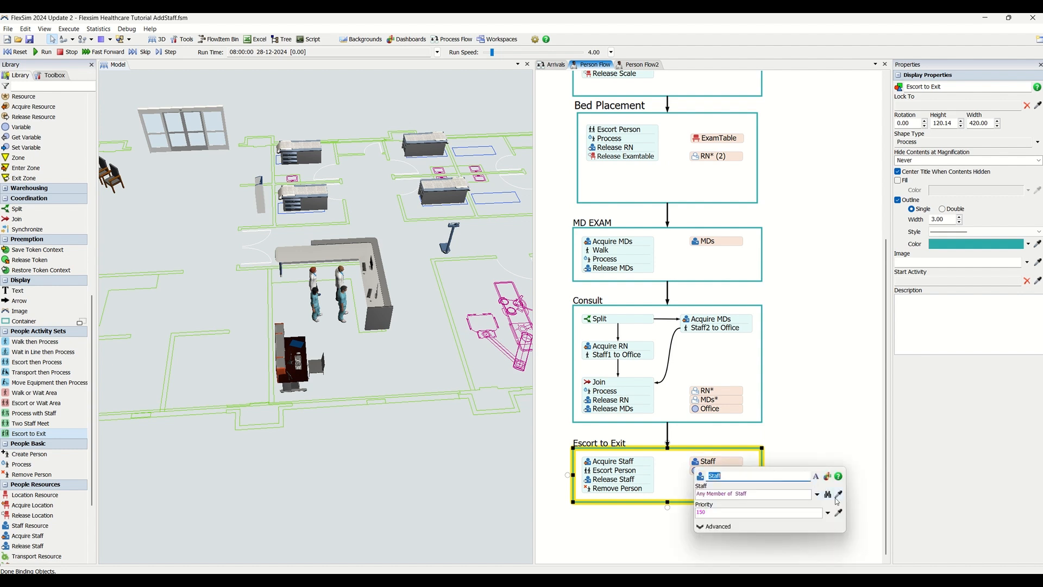
left_click(838, 494)
scroll(739, 218, "down", 2)
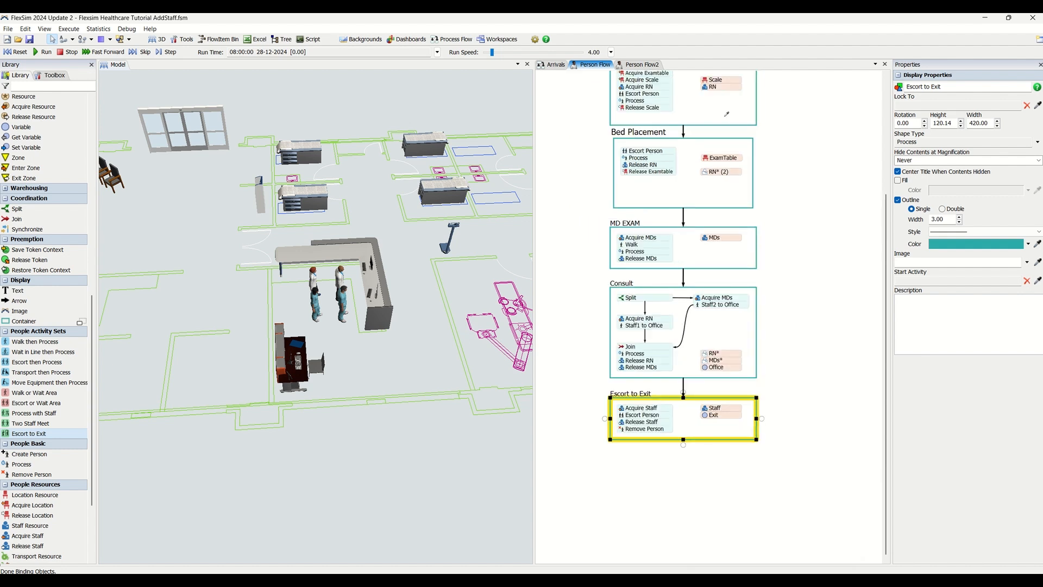
left_click(720, 89)
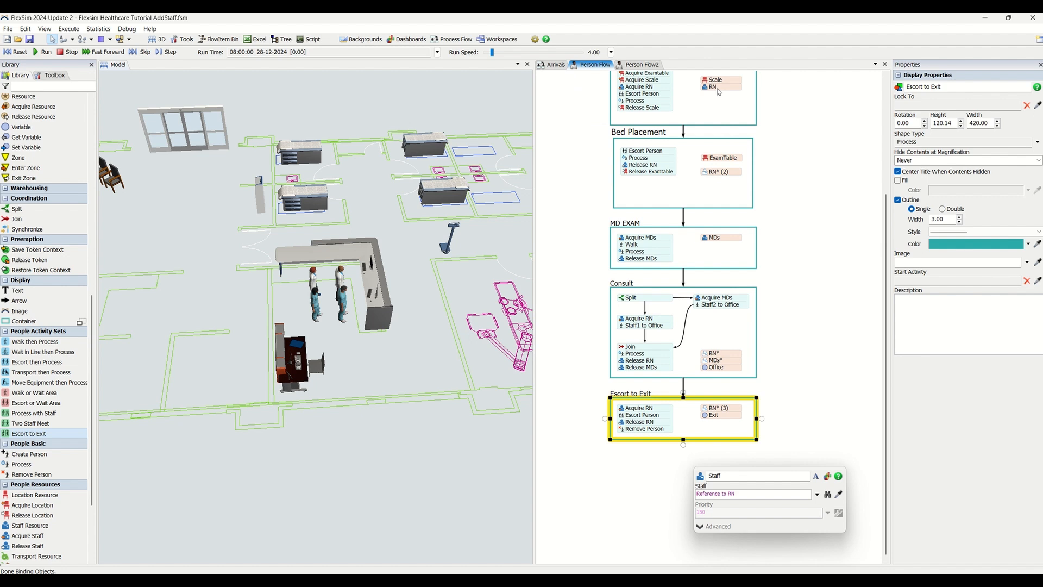
left_click(625, 510)
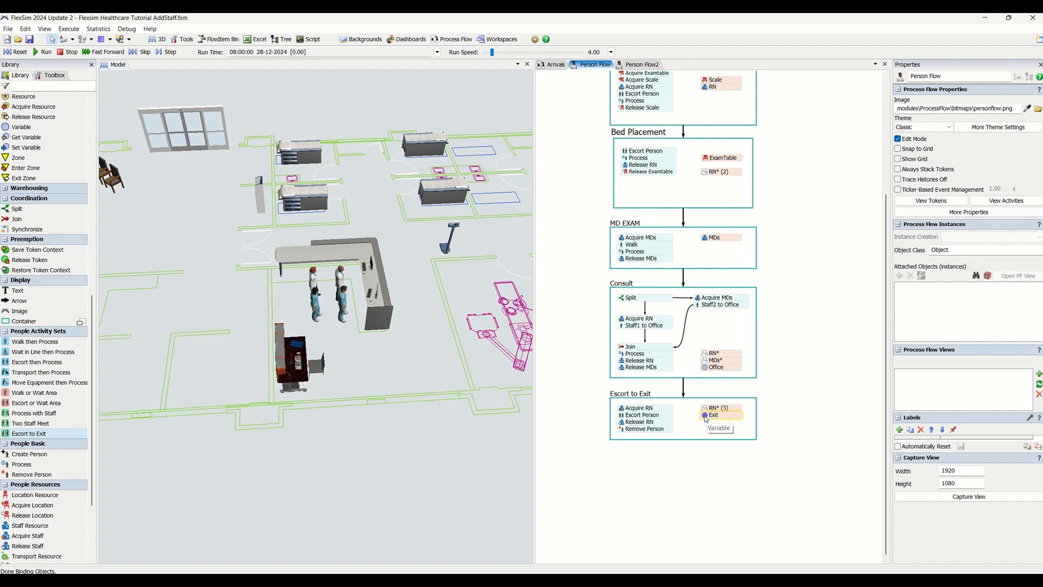
Set the Exit variable in the Escort to Exit container to the Glass Door1 object in the 3D model
left_click(199, 125)
left_click(199, 125)
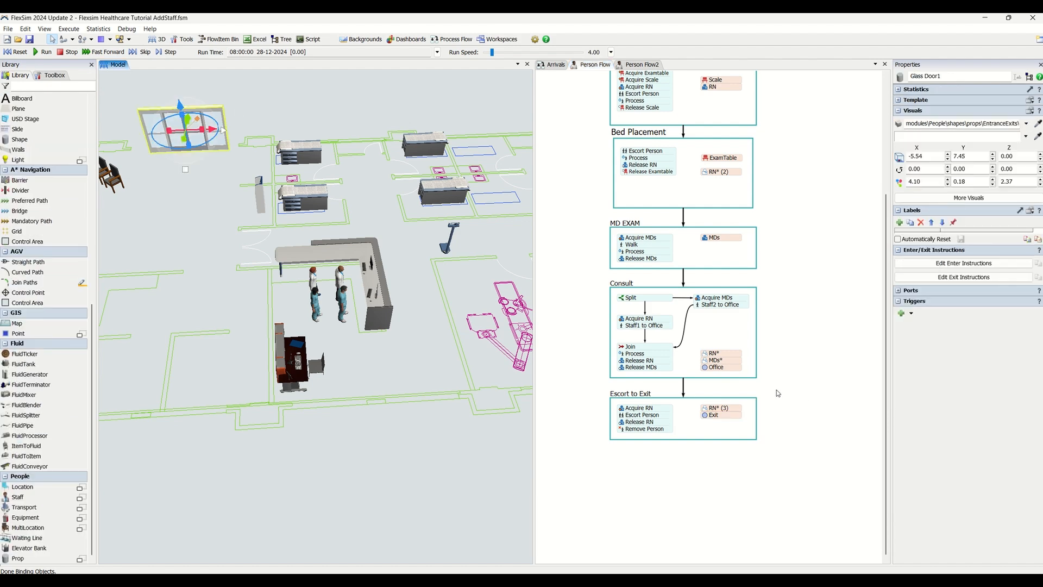
left_click(706, 417)
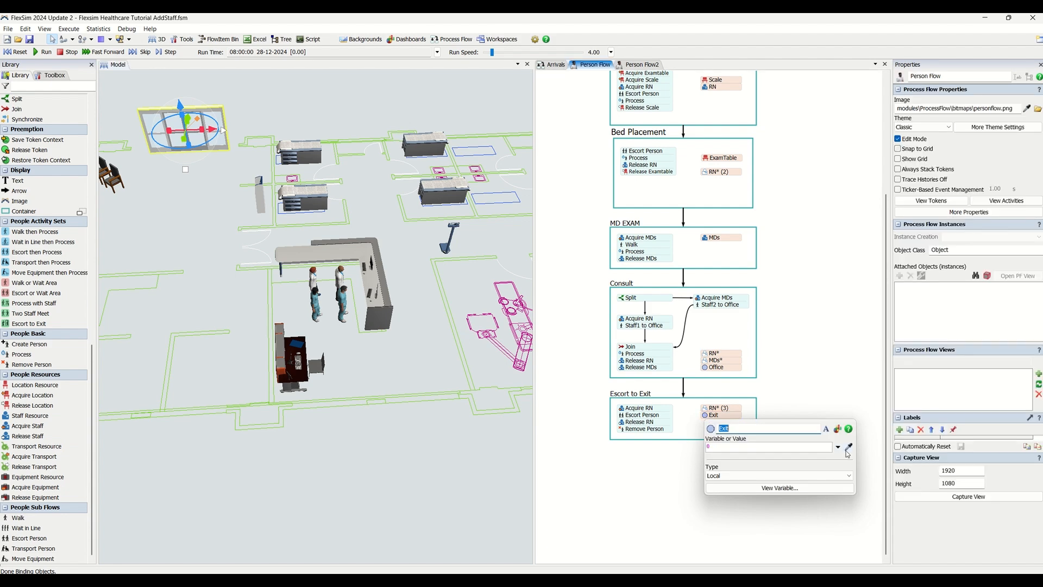
left_click(162, 115)
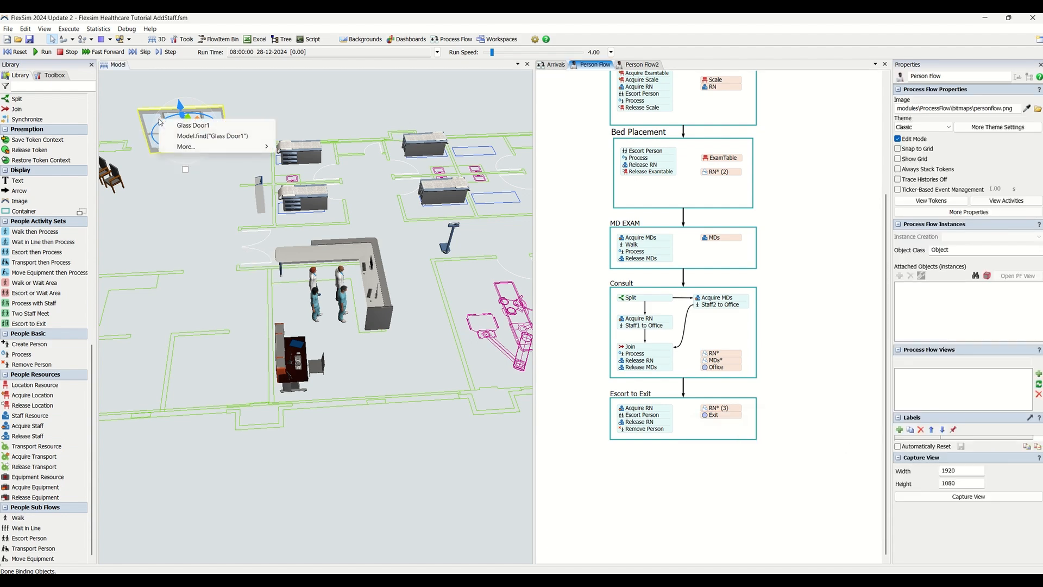
left_click(174, 125)
left_click(647, 474)
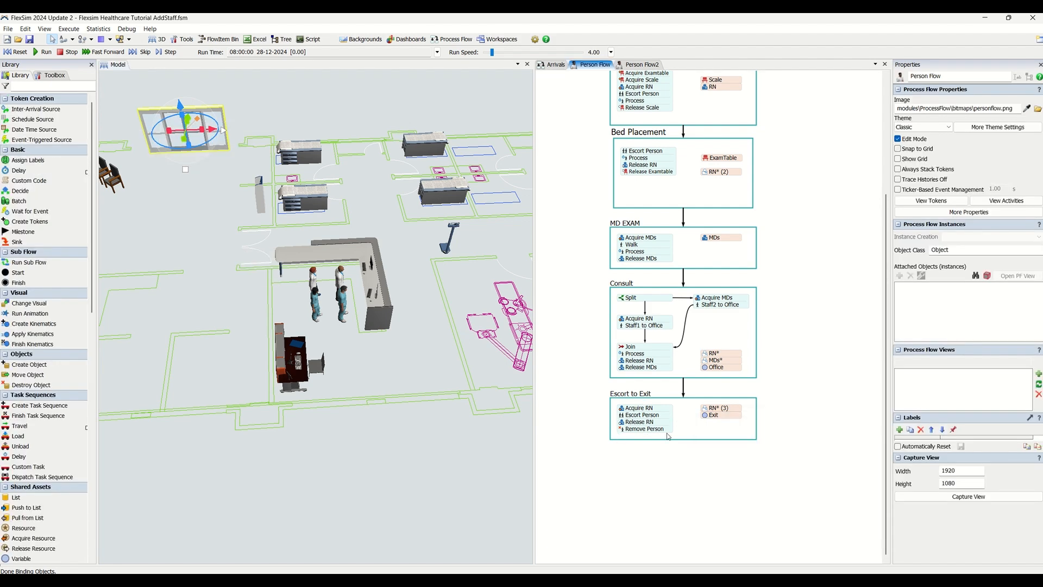
Extend the Escort to Exit container downward and shift its activity block lower to make room above Acquire RN
scroll(673, 424, "up", 5)
scroll(673, 423, "down", 4)
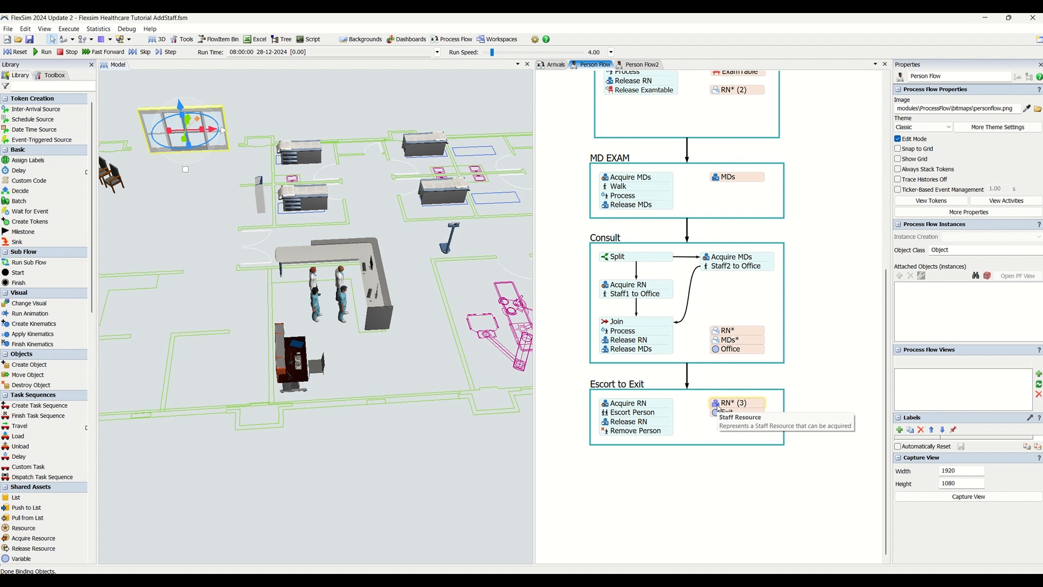
left_click(654, 427)
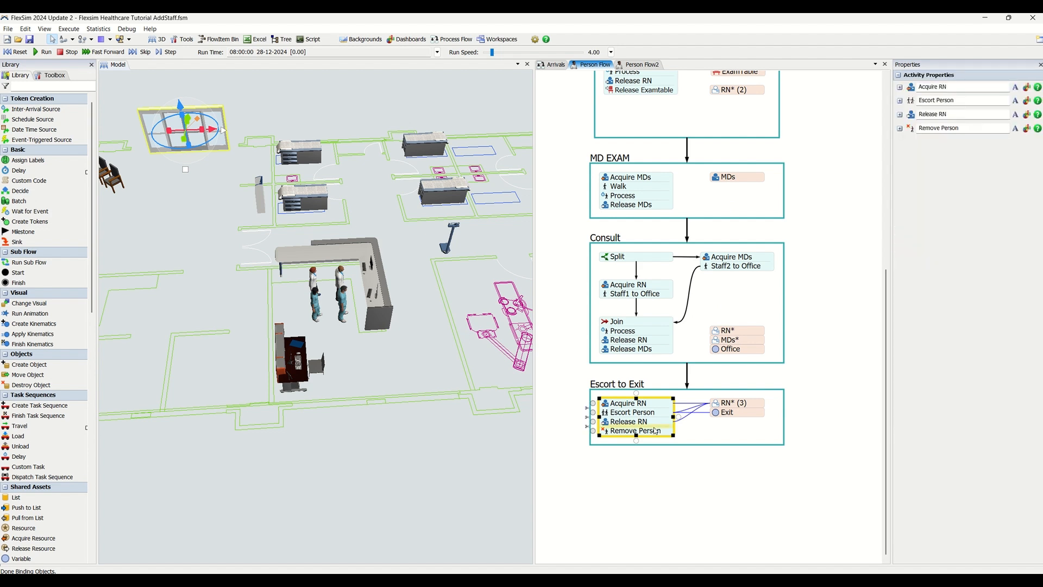
left_click(695, 446)
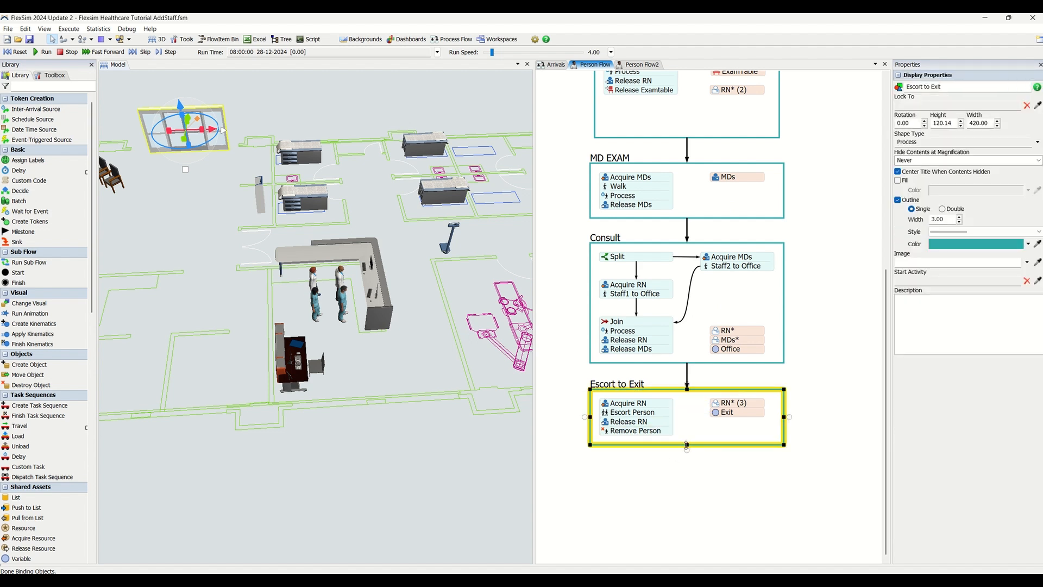
left_click_drag(687, 445, 689, 491)
left_click_drag(639, 412, 638, 435)
scroll(763, 271, "down", 4)
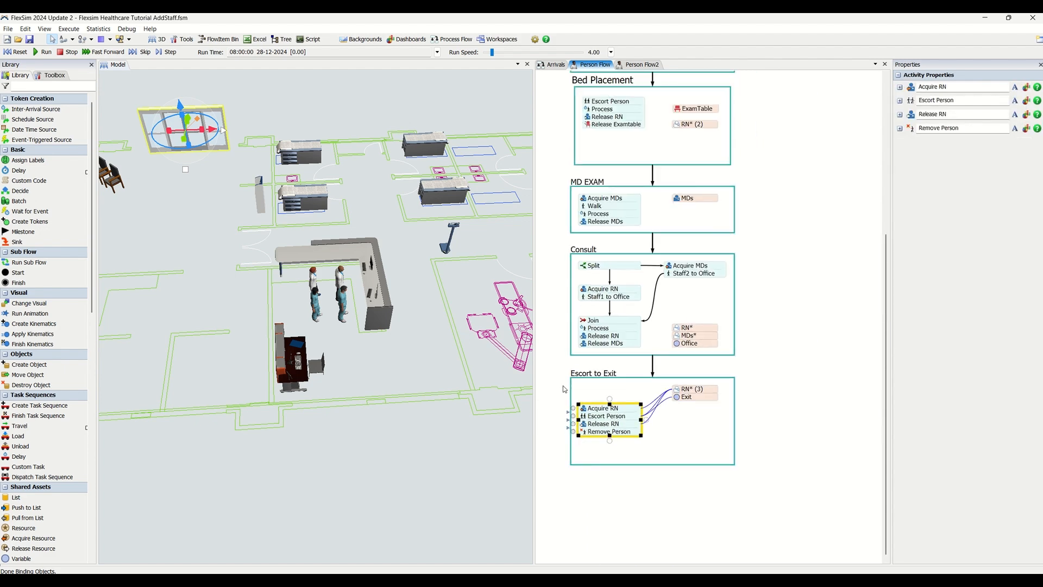
left_click_drag(761, 252, 775, 270)
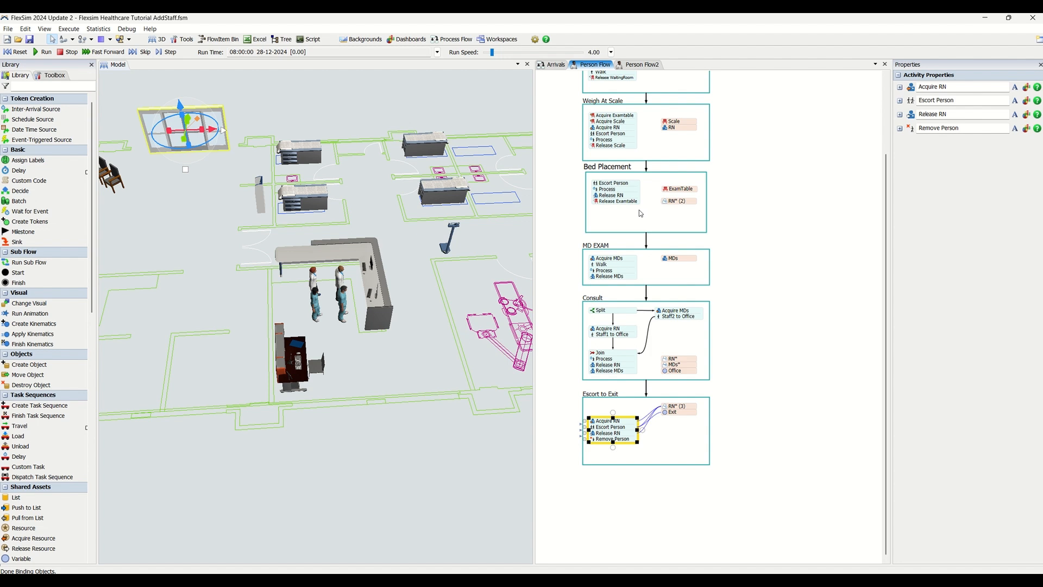
Detach Release Examtable from the Bed Placement activities and attach it above Acquire RN in Escort to Exit
scroll(630, 190, "up", 3)
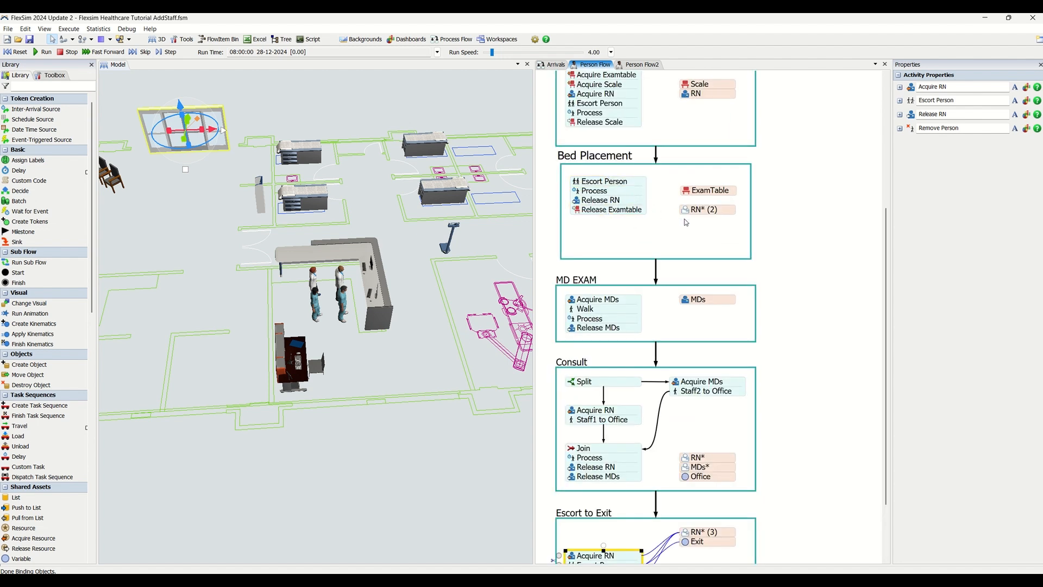
left_click(616, 207)
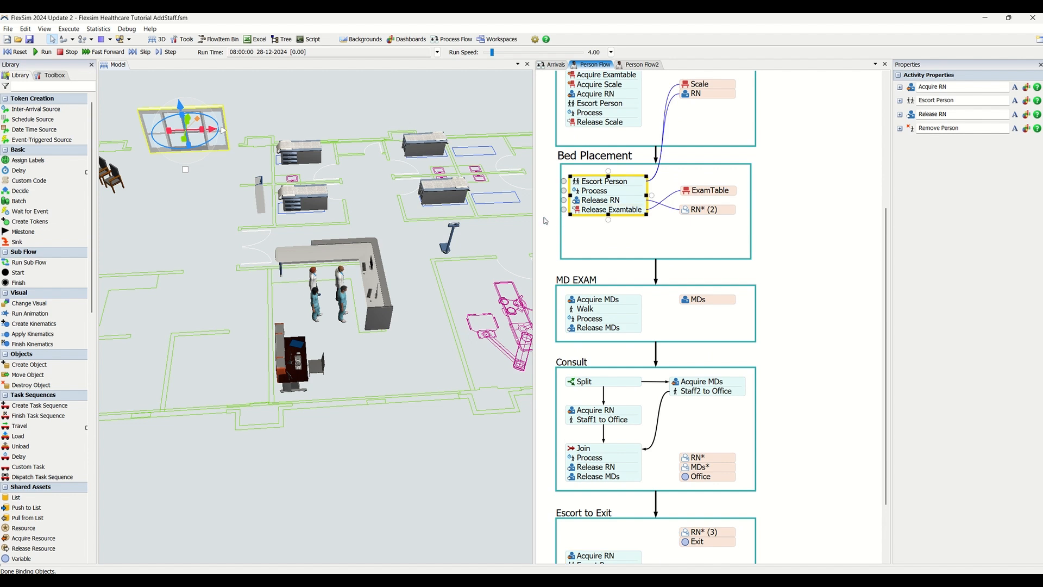
left_click(565, 210)
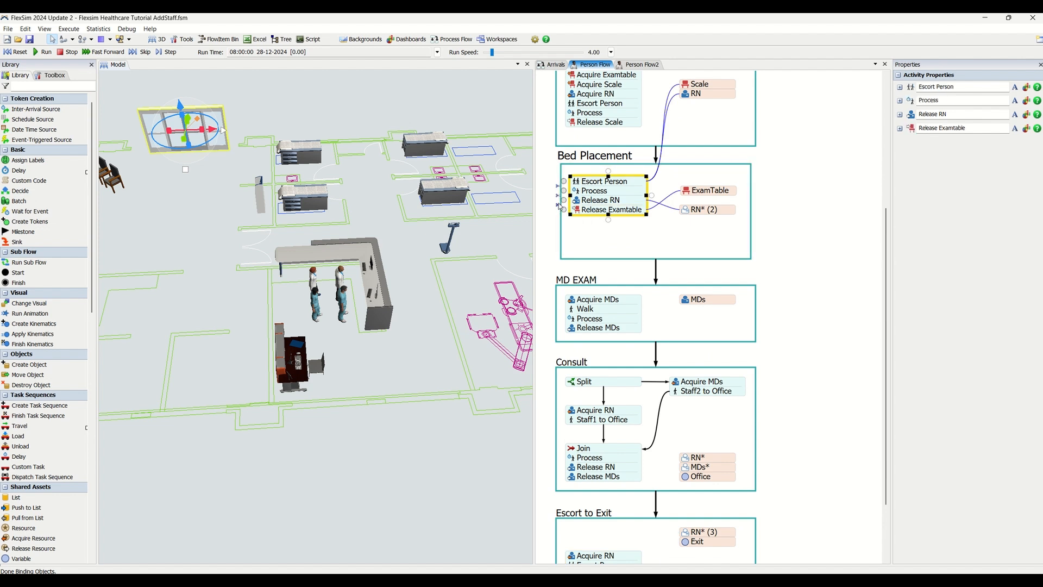
left_click(560, 208)
left_click_drag(596, 214, 816, 516)
scroll(778, 327, "down", 3)
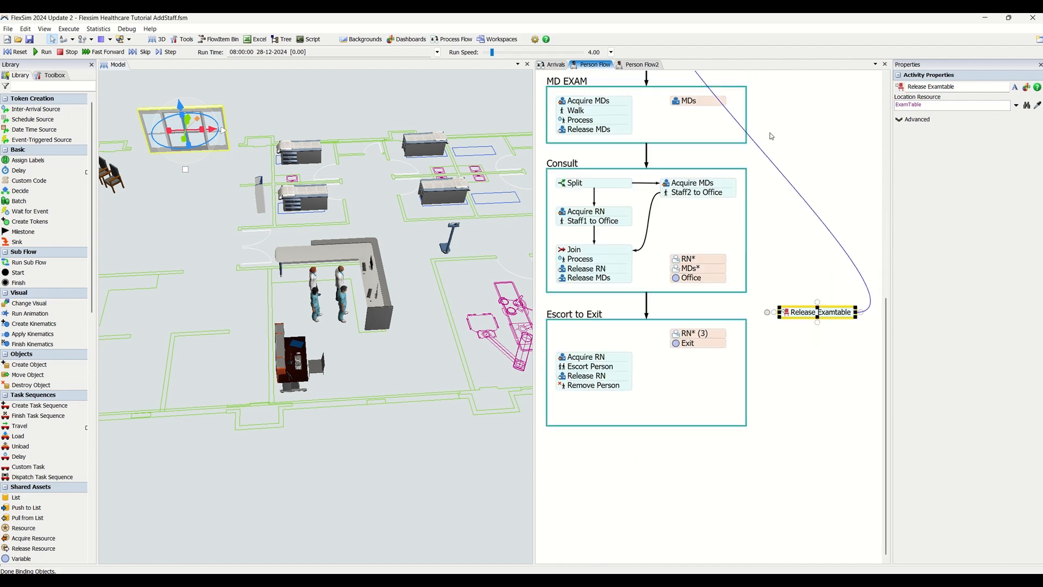
left_click_drag(812, 321, 610, 351)
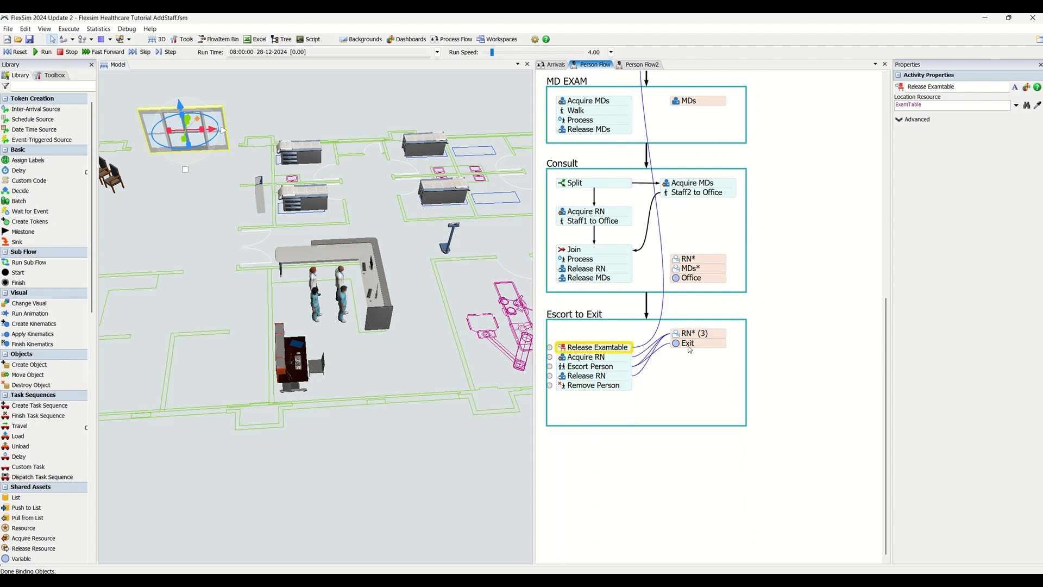
Check the resource links of the activity blocks in Escort to Exit, Bed Placement and Weigh At Scale
left_click(605, 322)
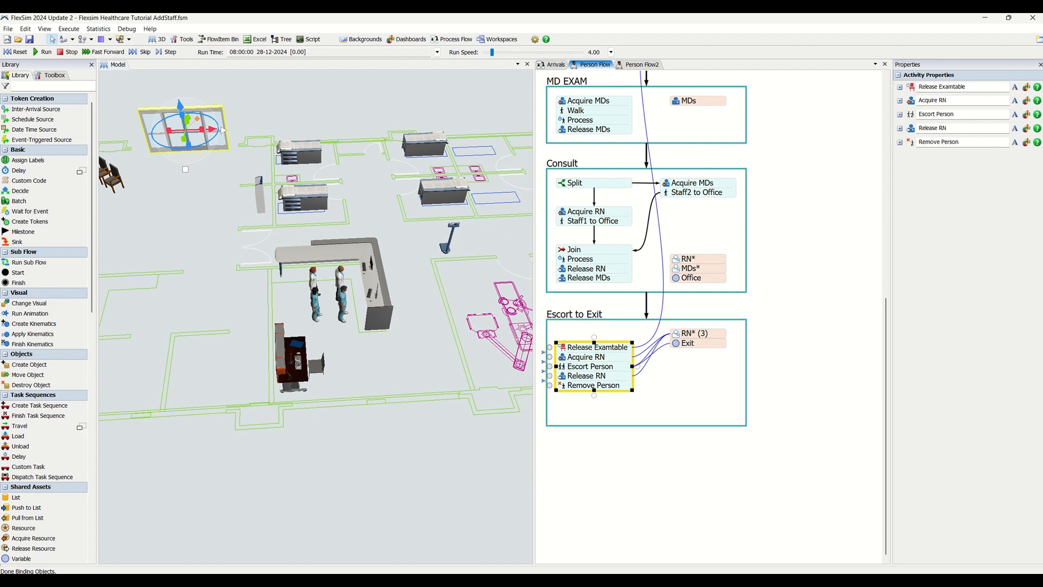
scroll(779, 229, "down", 3)
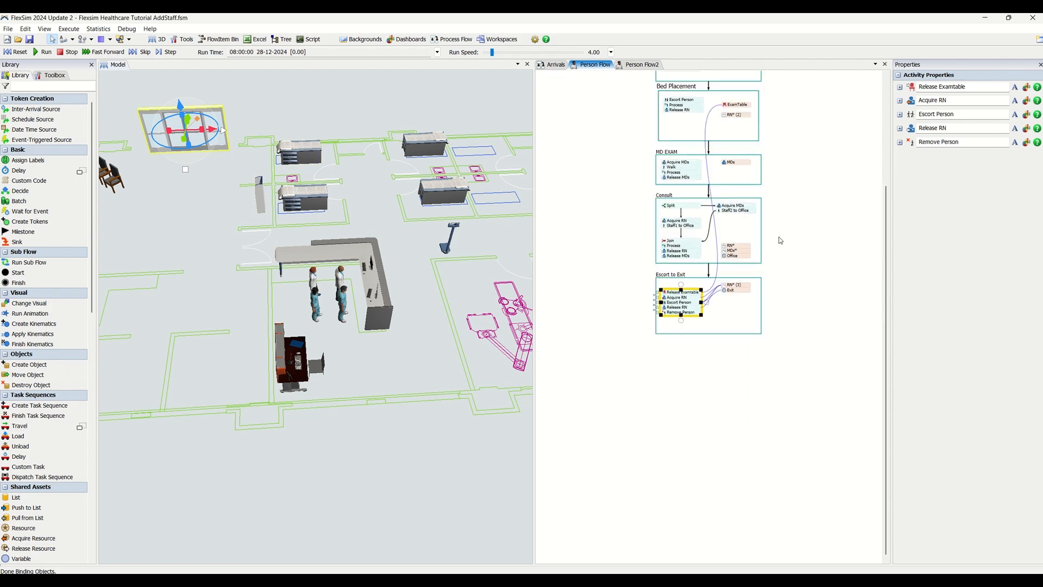
scroll(624, 287, "up", 5)
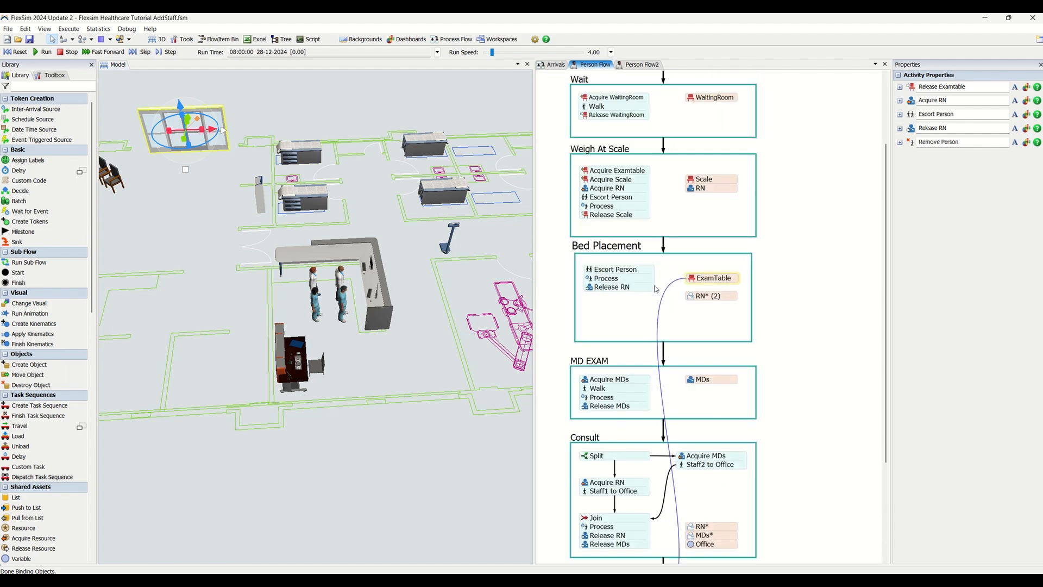
left_click(625, 288)
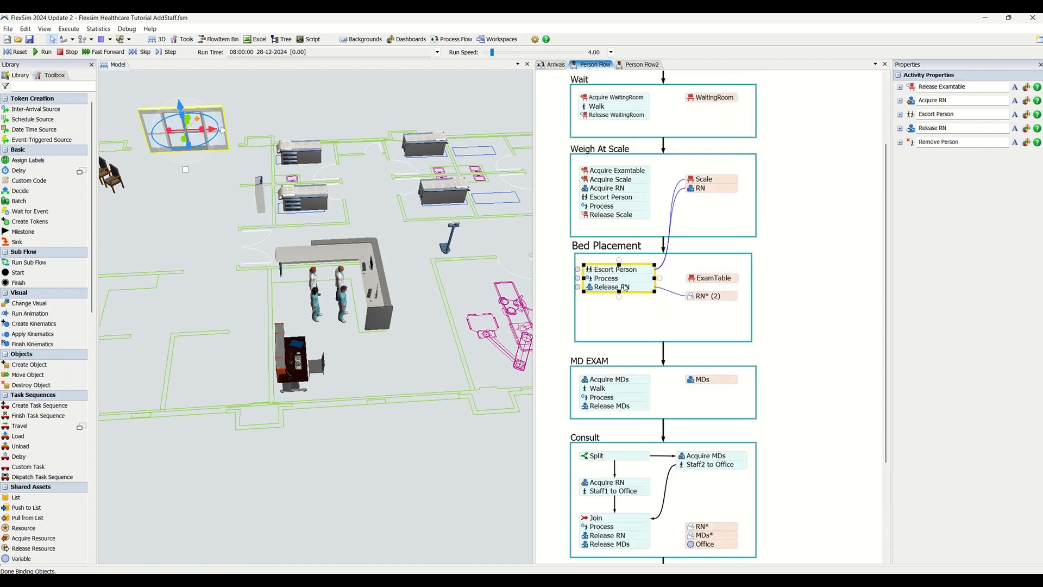
left_click(625, 207)
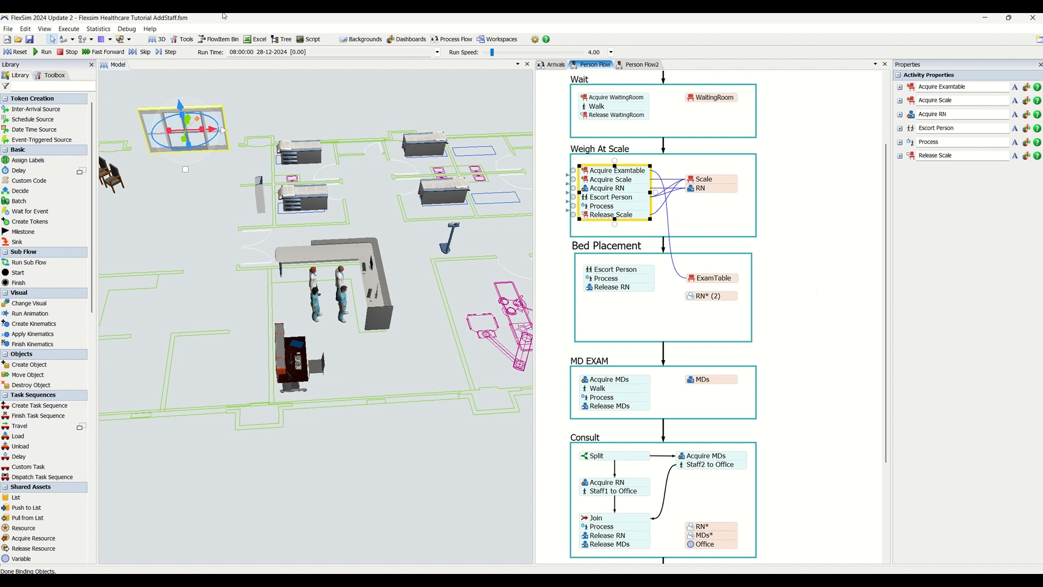
Save the model as a new version with an auto-incremented file name
left_click(9, 30)
left_click(34, 90)
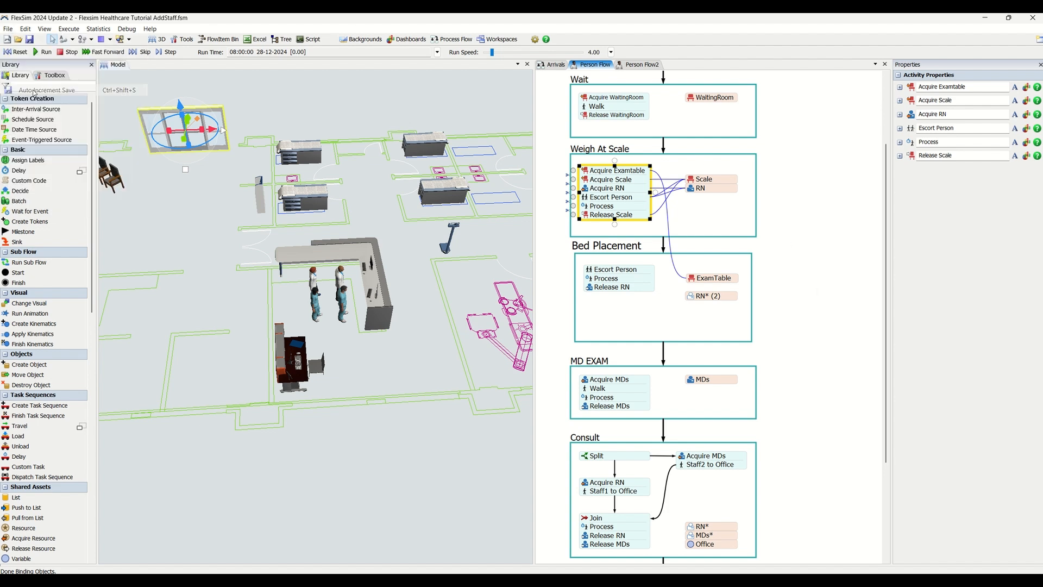
left_click(789, 203)
Run the simulation of the completed person flow
scroll(788, 203, "down", 3)
left_click_drag(796, 172, 786, 230)
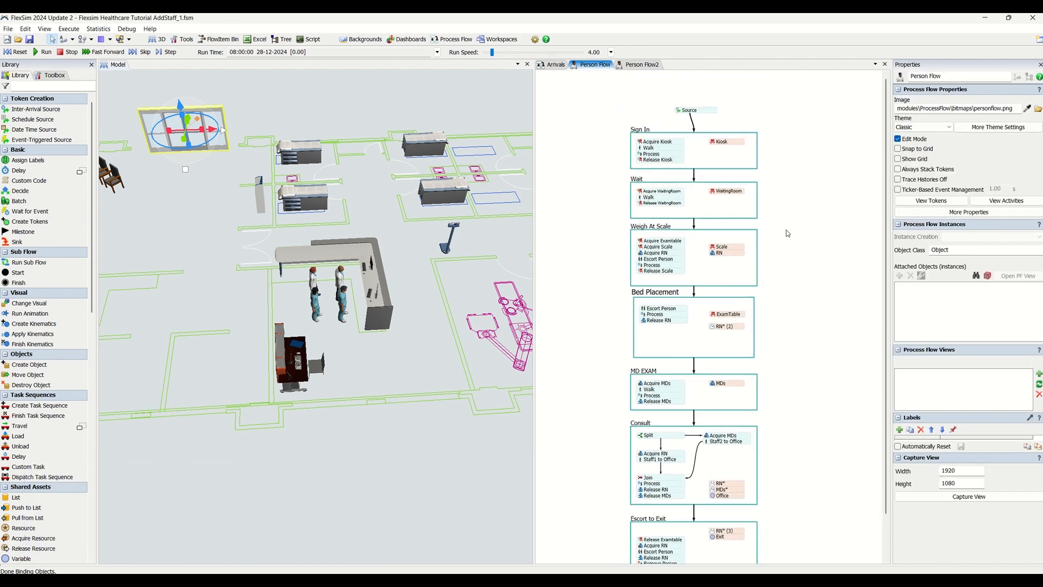
left_click(43, 52)
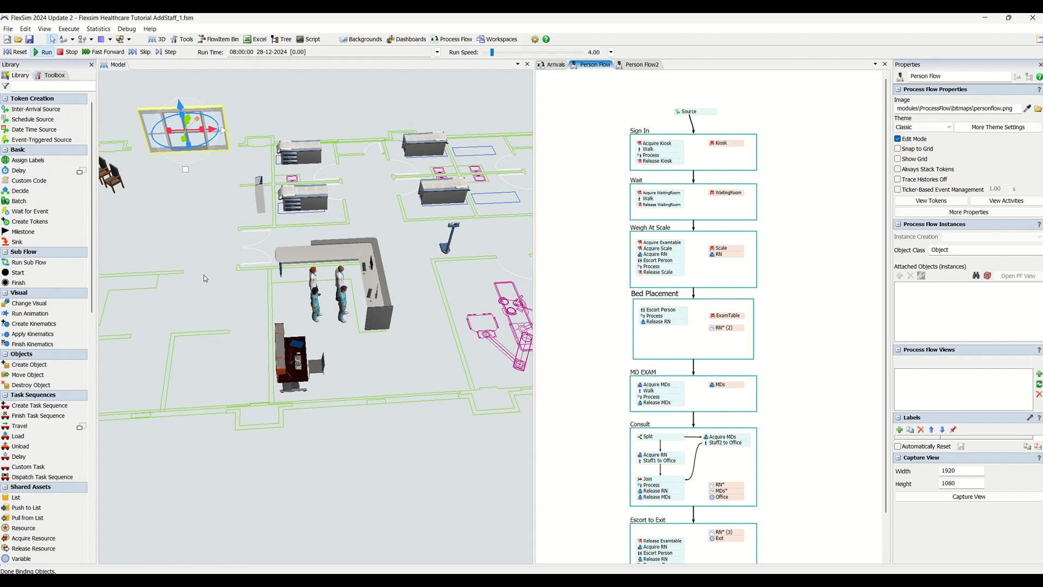
left_click(205, 276)
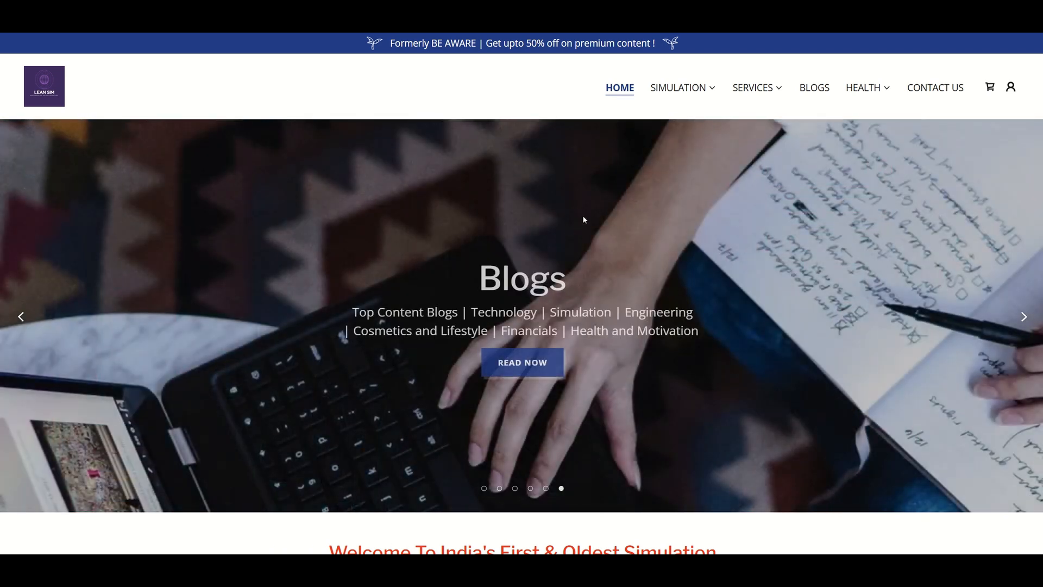
Look through the LeanSimCorp website's home page down to the Why LeanSimCorp section
scroll(633, 227, "down", 2)
scroll(633, 227, "down", 6)
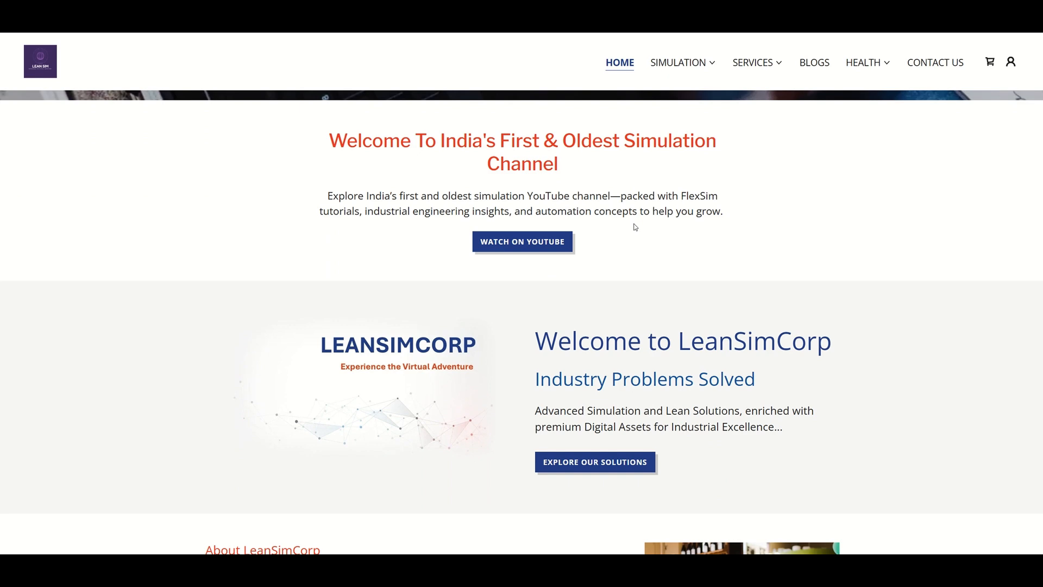
scroll(633, 226, "down", 7)
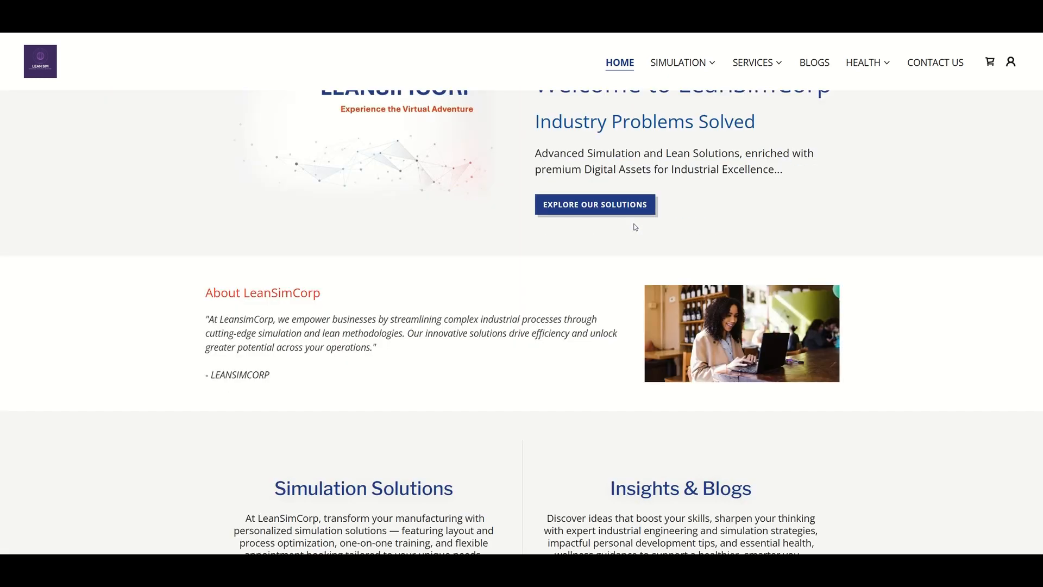
scroll(633, 227, "down", 1)
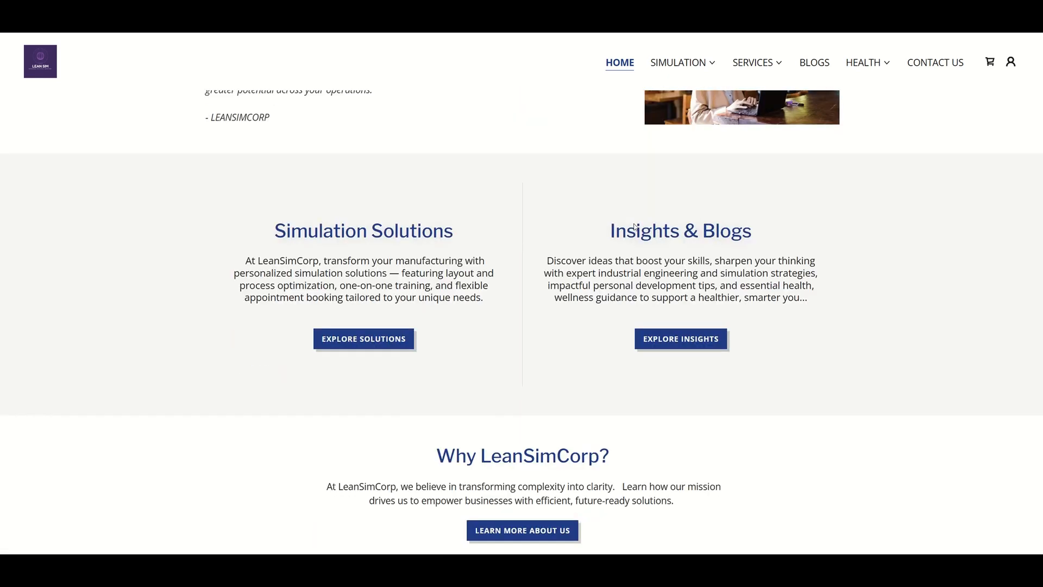
scroll(633, 227, "down", 1)
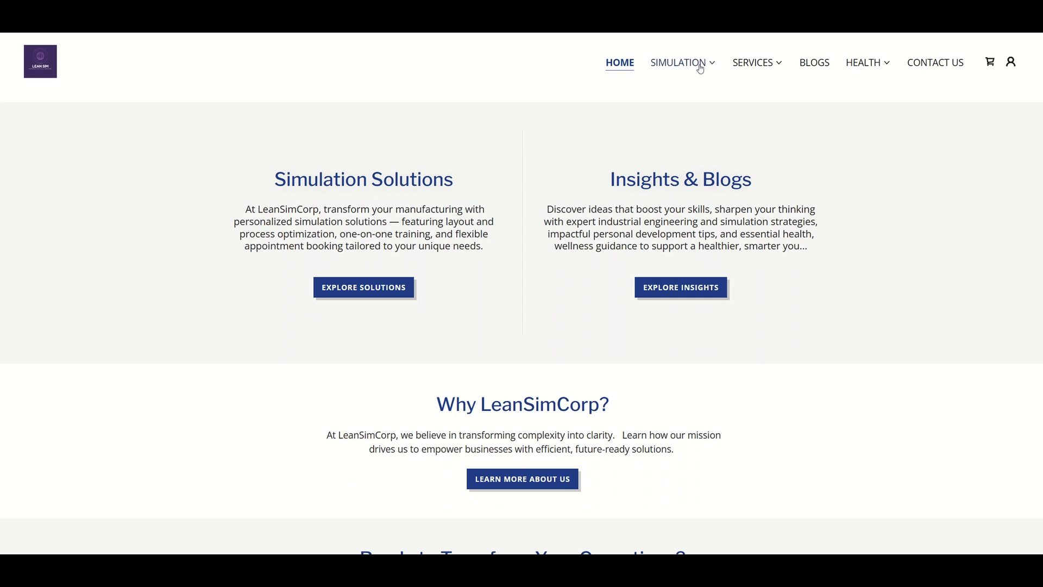
Review the website's Simulation and Services offerings and open the Simulation Solutions page
left_click(678, 63)
left_click(693, 96)
left_click(681, 64)
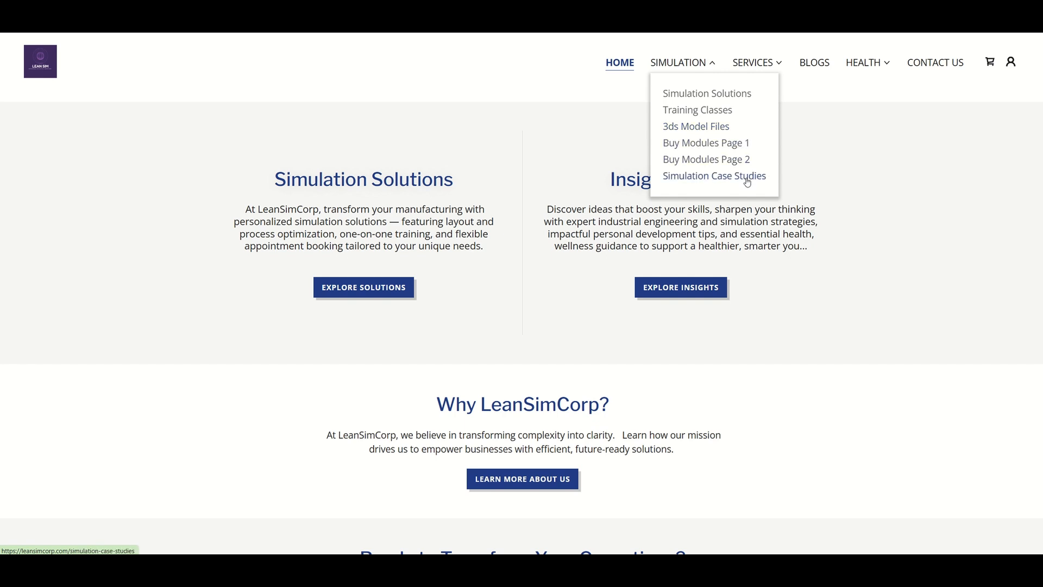
left_click(754, 64)
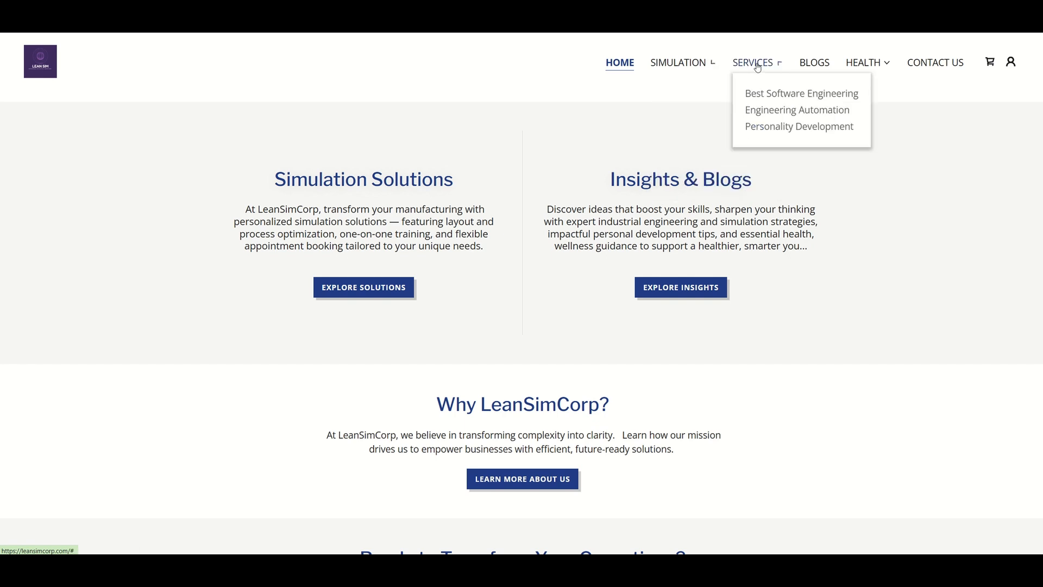
left_click(789, 109)
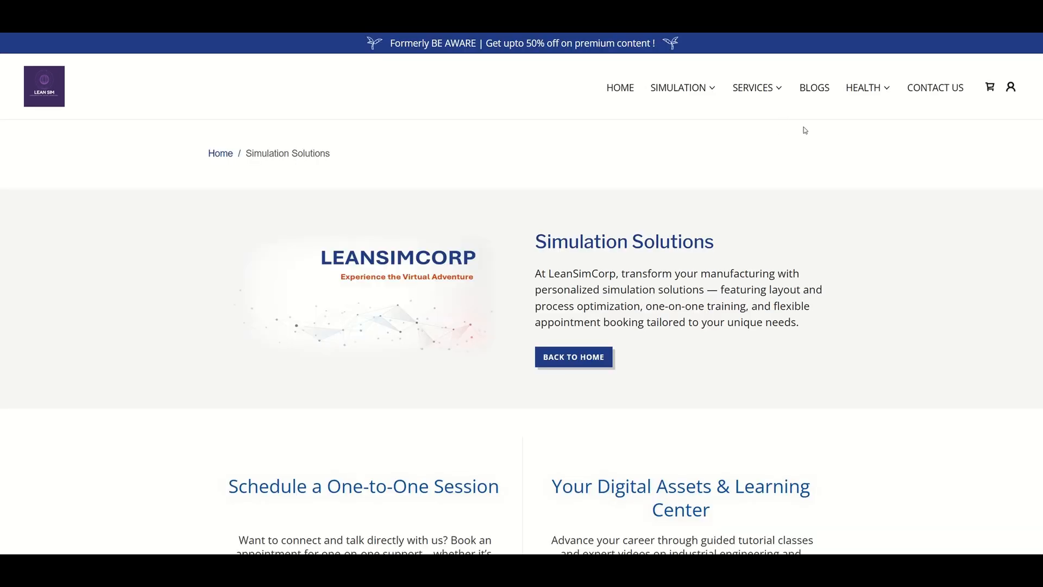
Examine the Simulation Solutions page, including the one-to-one sessions, learning center and online appointment offers
scroll(725, 242, "down", 3)
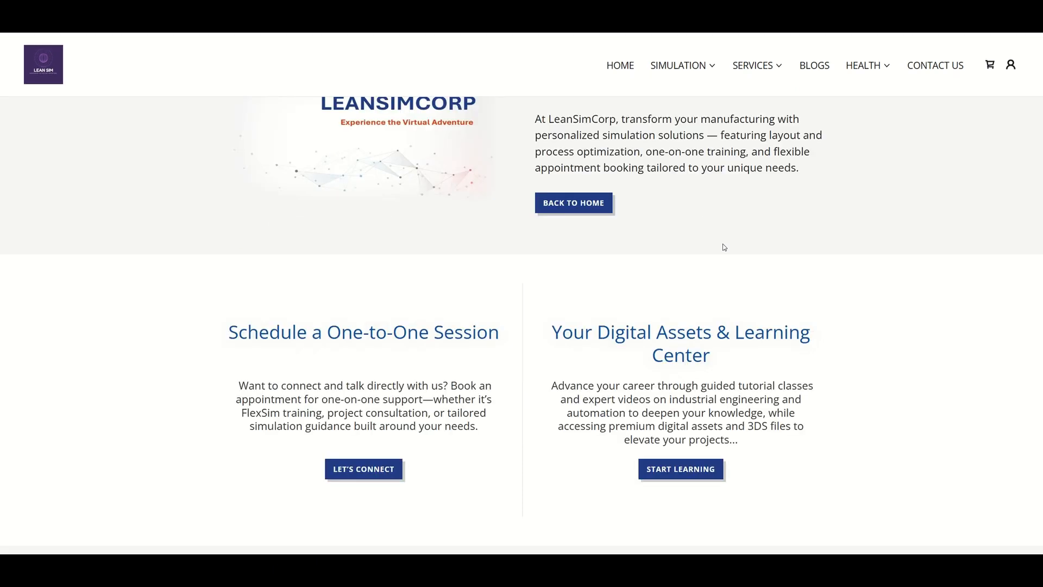
scroll(724, 245, "up", 2)
scroll(676, 196, "down", 4)
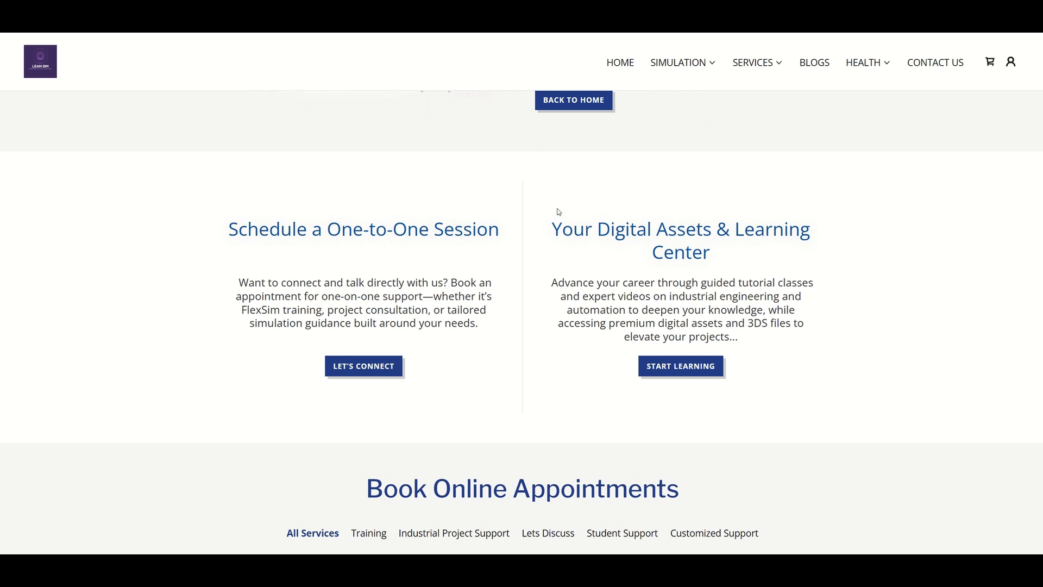
scroll(697, 259, "down", 2)
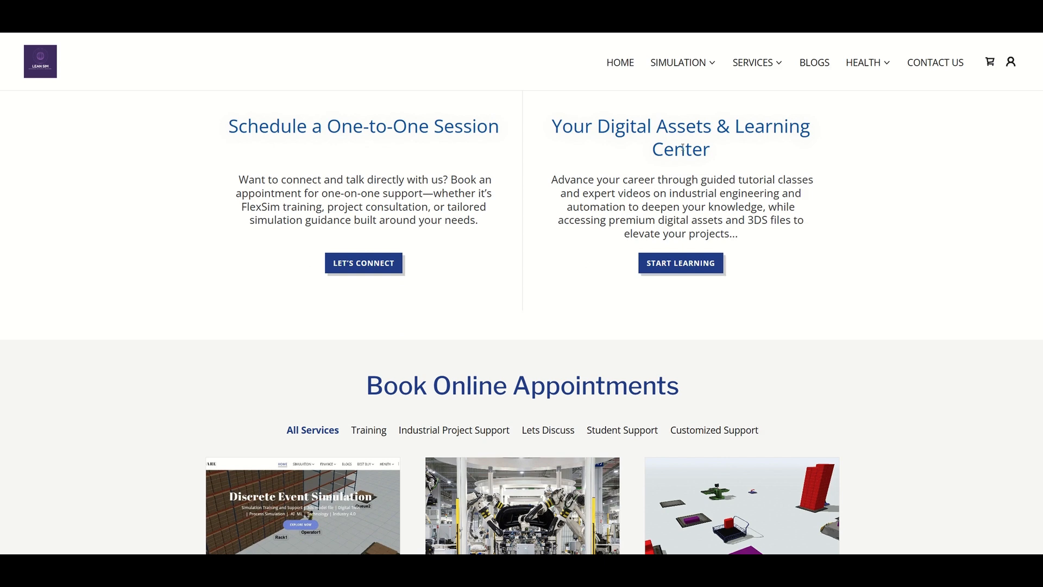
scroll(775, 206, "down", 15)
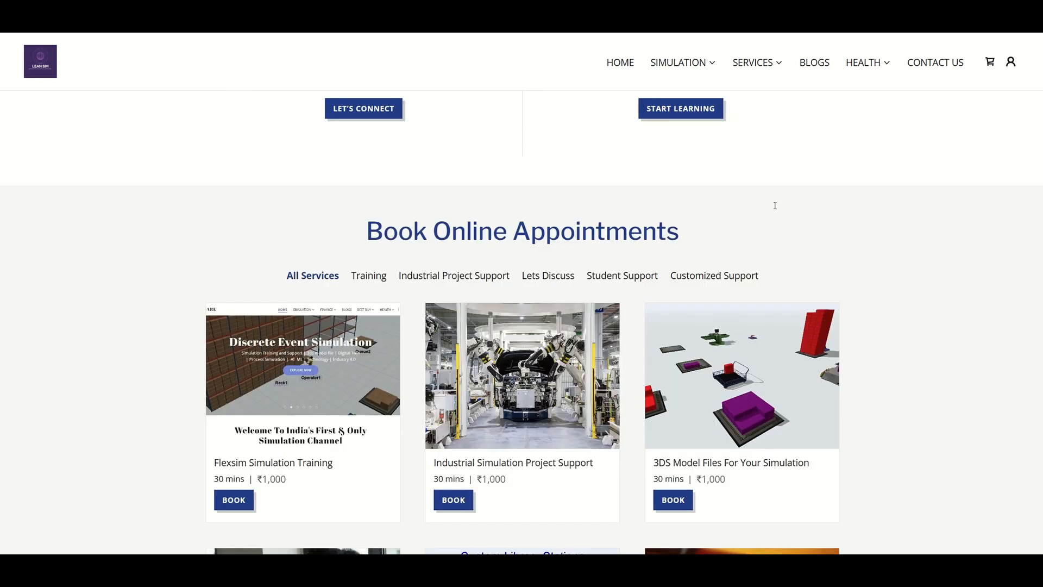
scroll(647, 253, "up", 20)
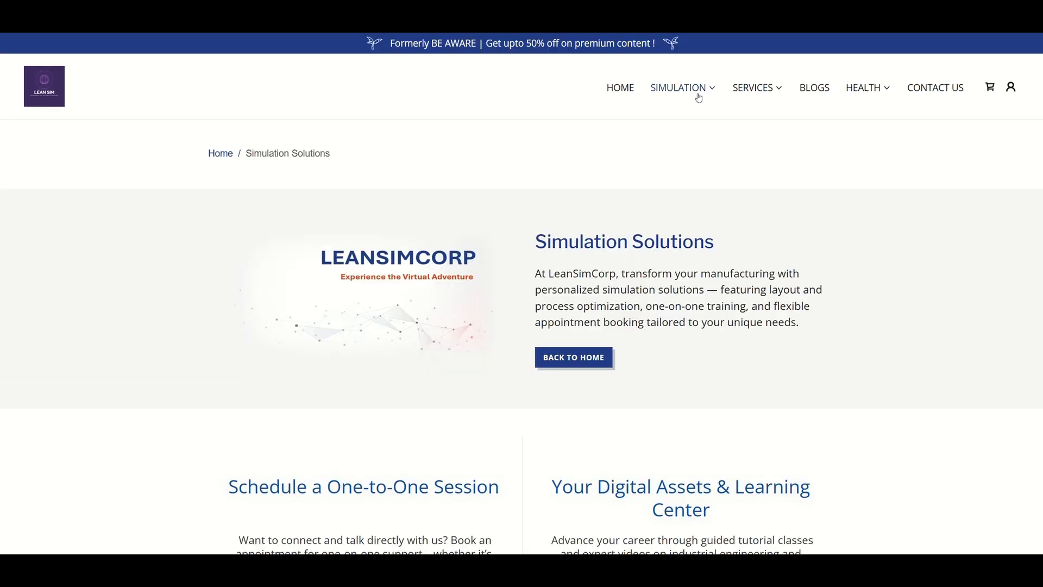
Open the premium training page from the Simulation offerings and review the subscription's benefits, activation steps and purchase option
mouse_move(697, 86)
left_click(706, 134)
scroll(711, 143, "down", 12)
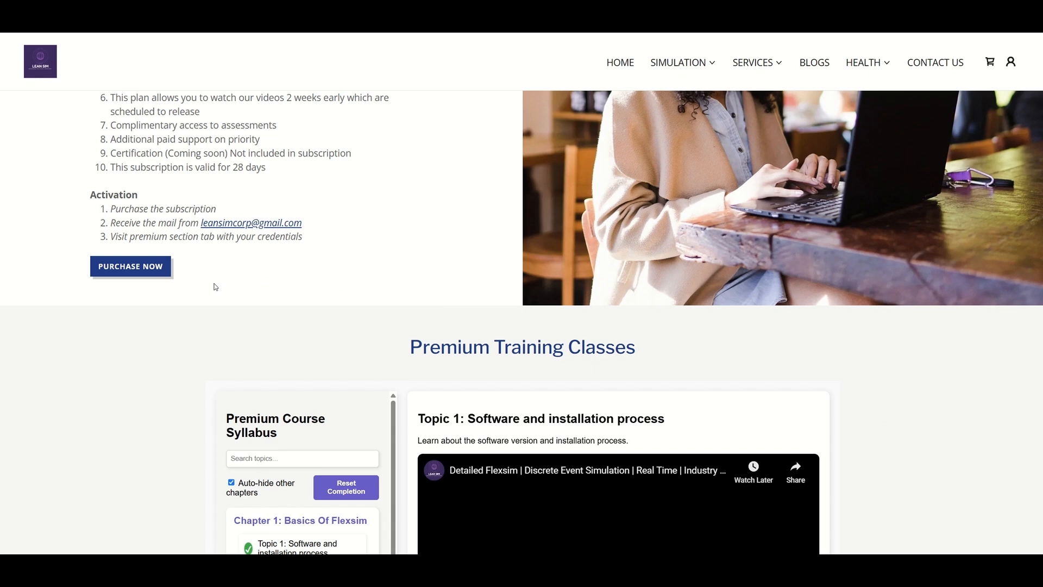
scroll(214, 286, "up", 4)
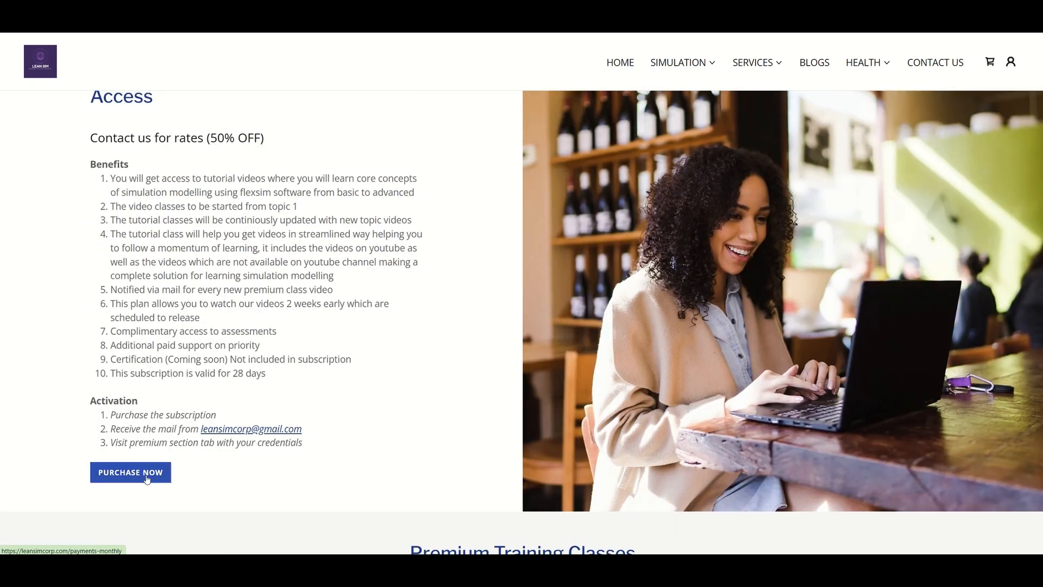
scroll(146, 479, "up", 1)
Examine the Premium Training Classes section and look through the chapters of the Premium Course Syllabus
scroll(386, 360, "down", 9)
scroll(407, 366, "down", 3)
scroll(332, 368, "down", 8)
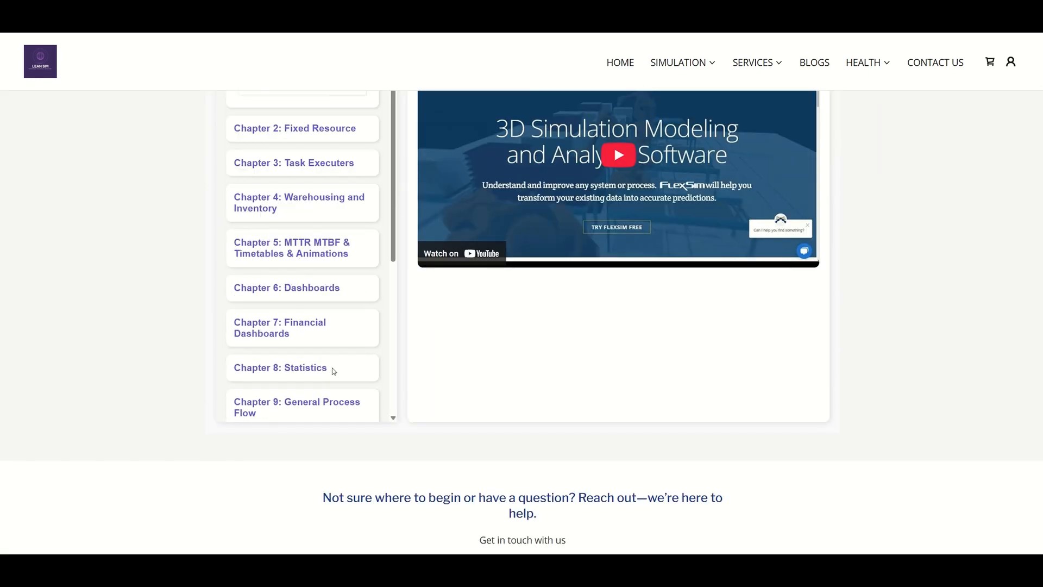
scroll(495, 356, "down", 1)
scroll(376, 337, "up", 8)
scroll(376, 337, "up", 6)
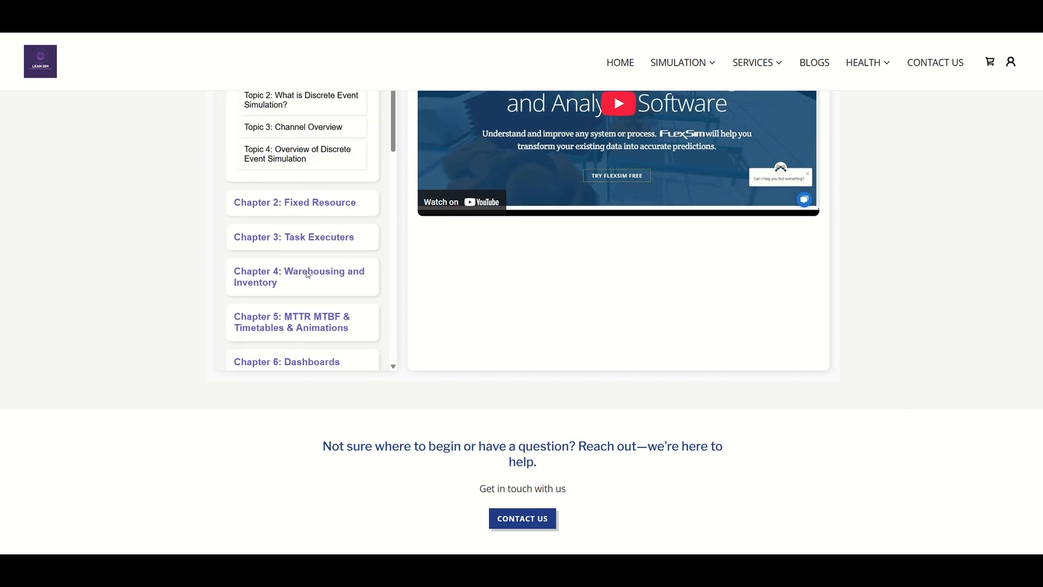
scroll(326, 342, "down", 7)
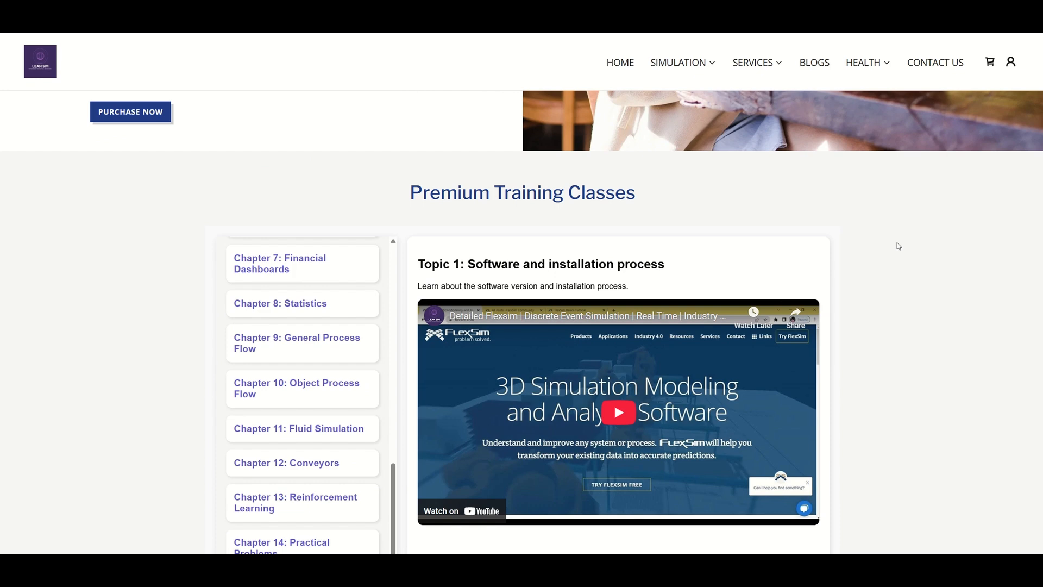
Open the website's Blogs page and look through its introduction, subscription section and list of blog posts
scroll(896, 244, "up", 10)
left_click(813, 63)
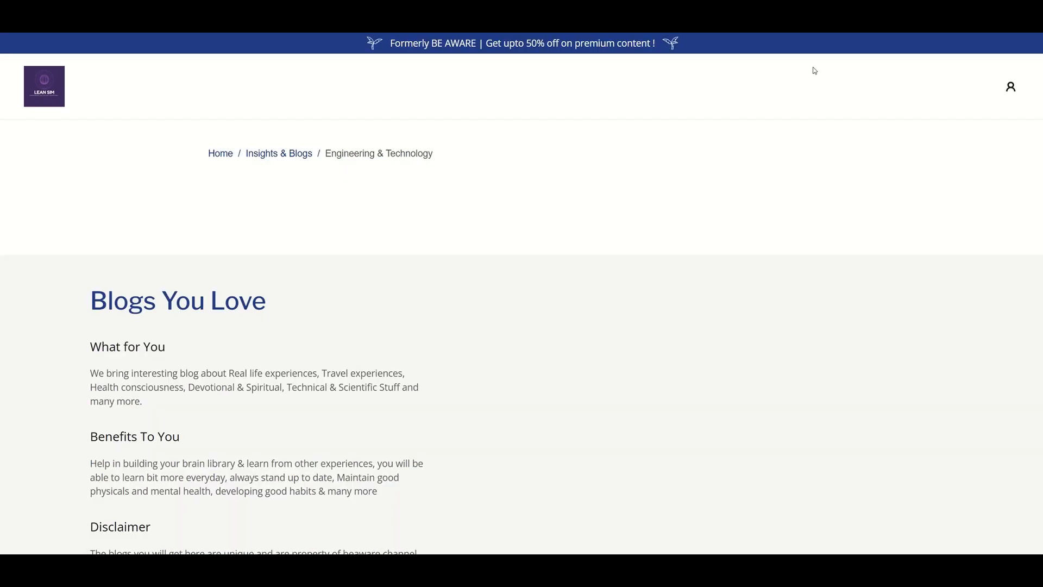
scroll(624, 316, "down", 5)
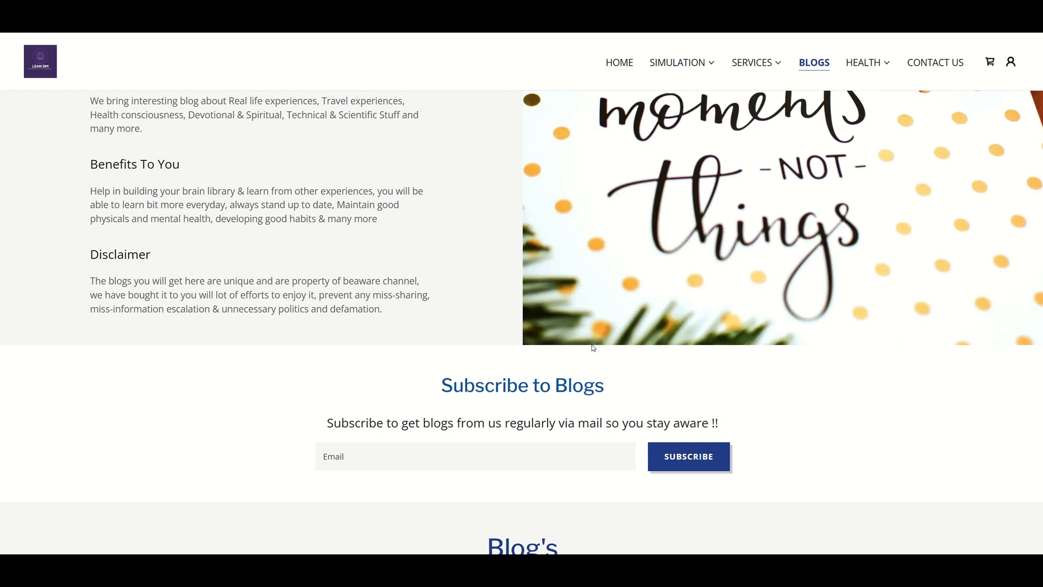
scroll(614, 365, "down", 7)
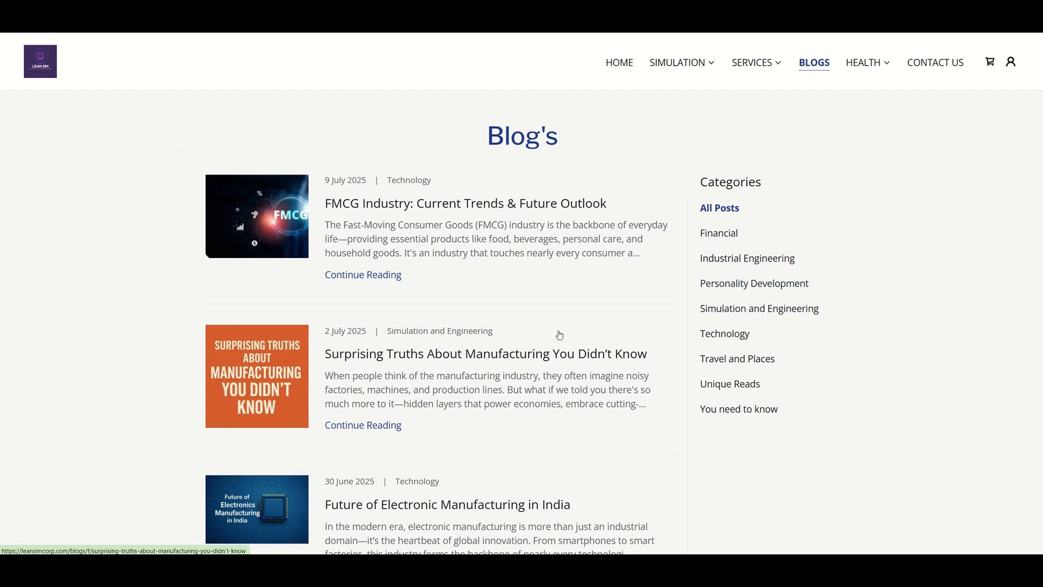
scroll(564, 337, "down", 5)
scroll(569, 340, "down", 4)
scroll(624, 351, "up", 20)
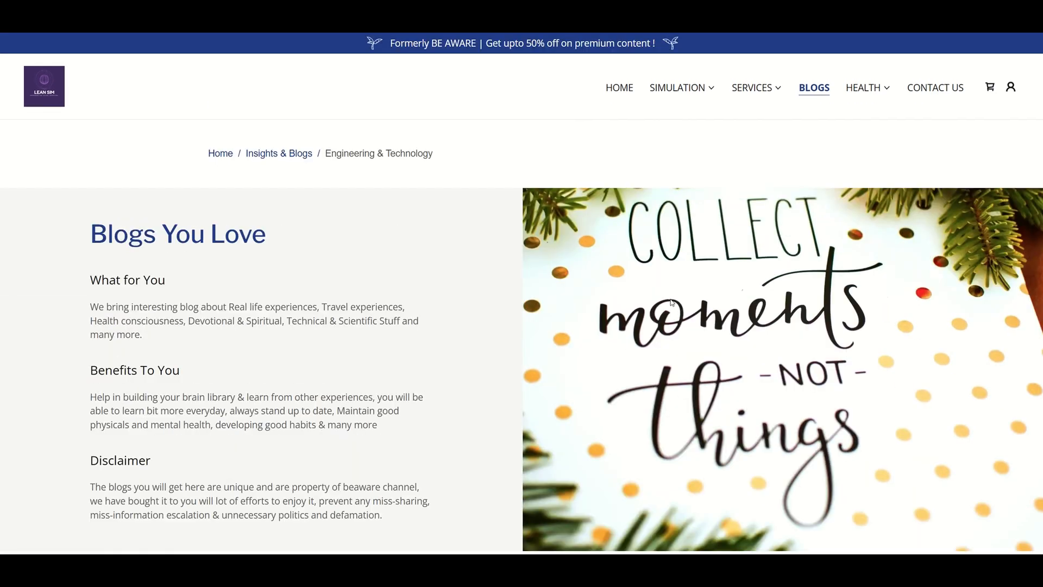